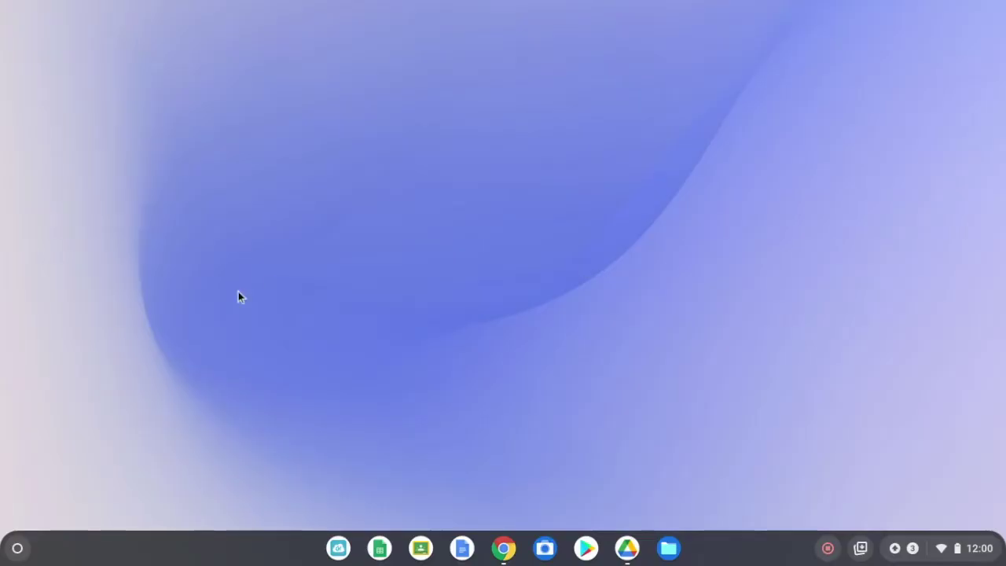
Open the ChromeOS launcher search
left_click(18, 549)
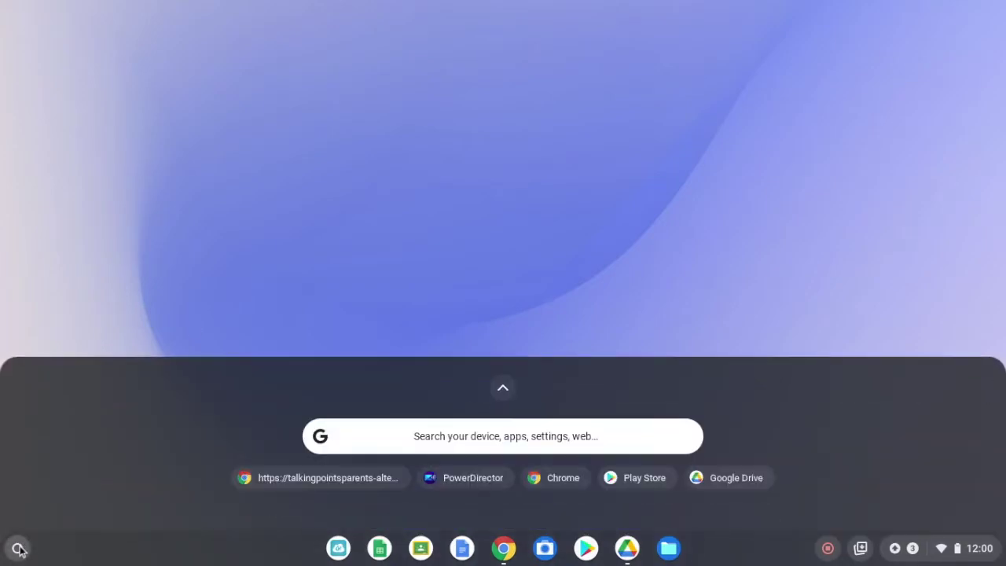
Search 'powerdirector', launch PowerDirector, and start a new project named Project 10-19
type("powerdirector")
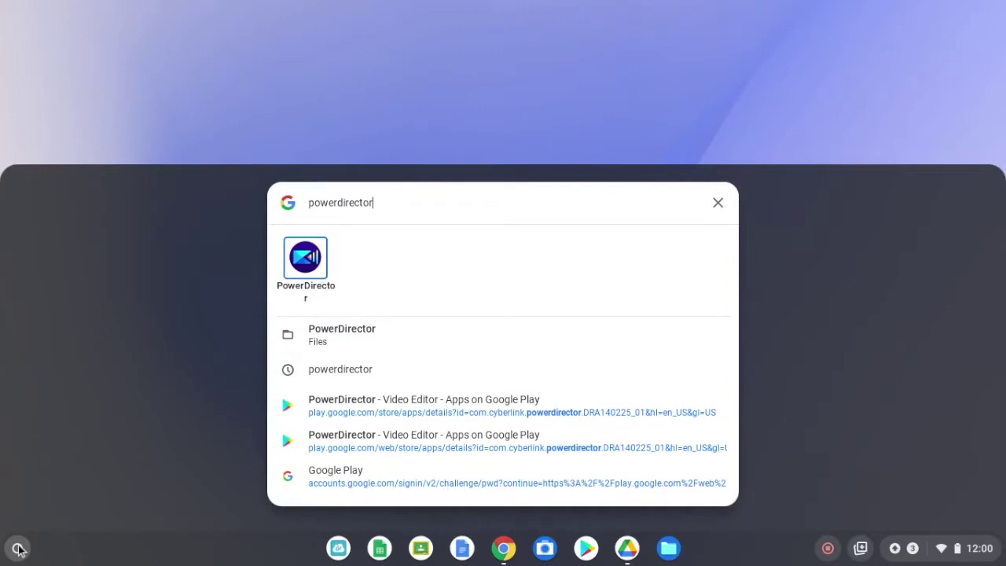
left_click(19, 549)
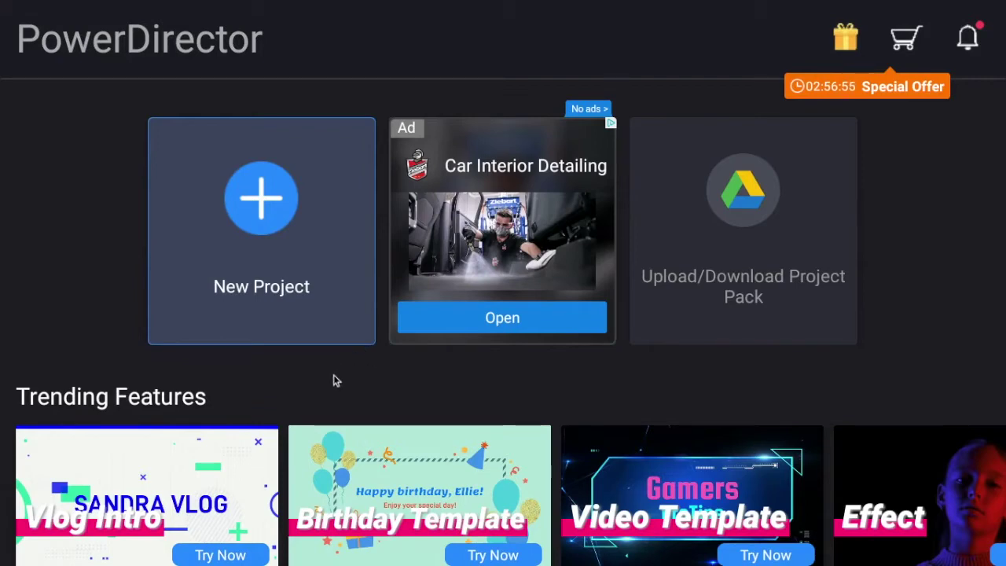
left_click(262, 203)
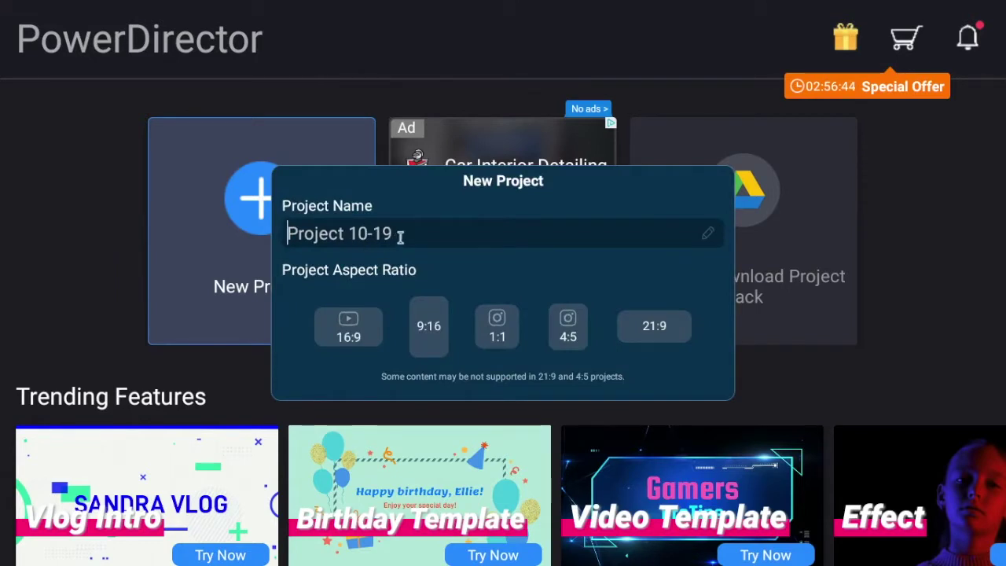
Create the project in 16:9, then browse Photo, Video Template (Benson Channel) and Music sources
left_click(347, 322)
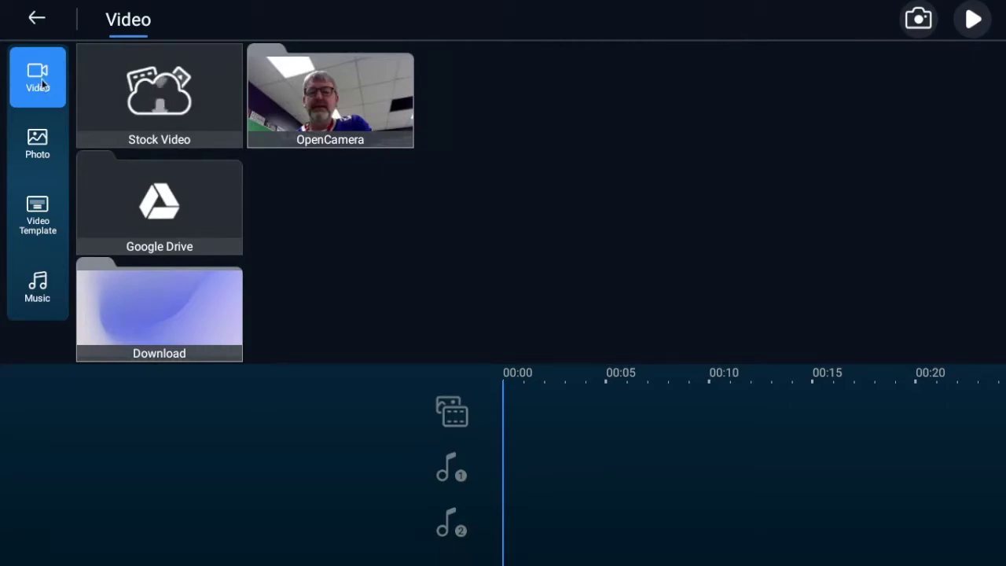
left_click(43, 139)
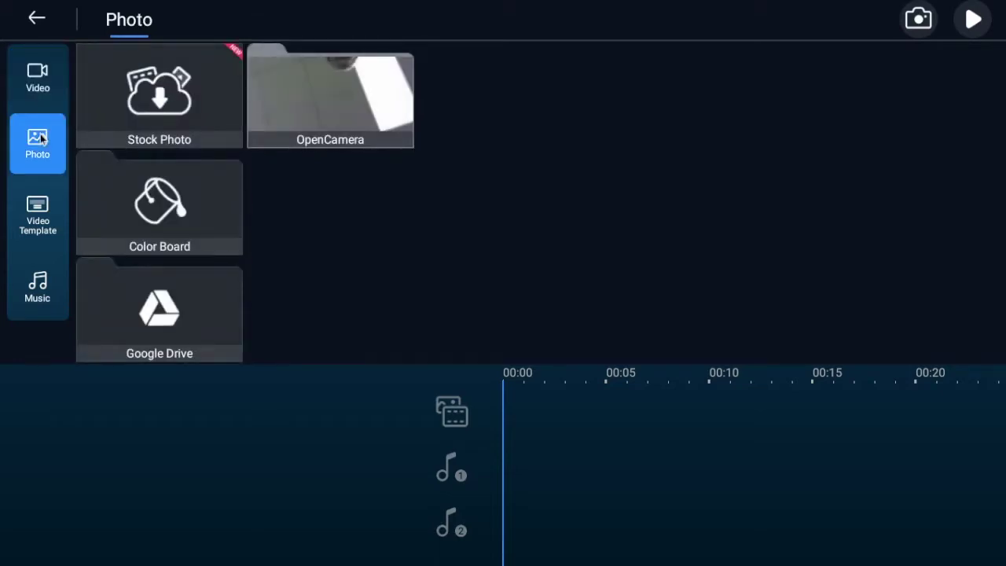
left_click(39, 211)
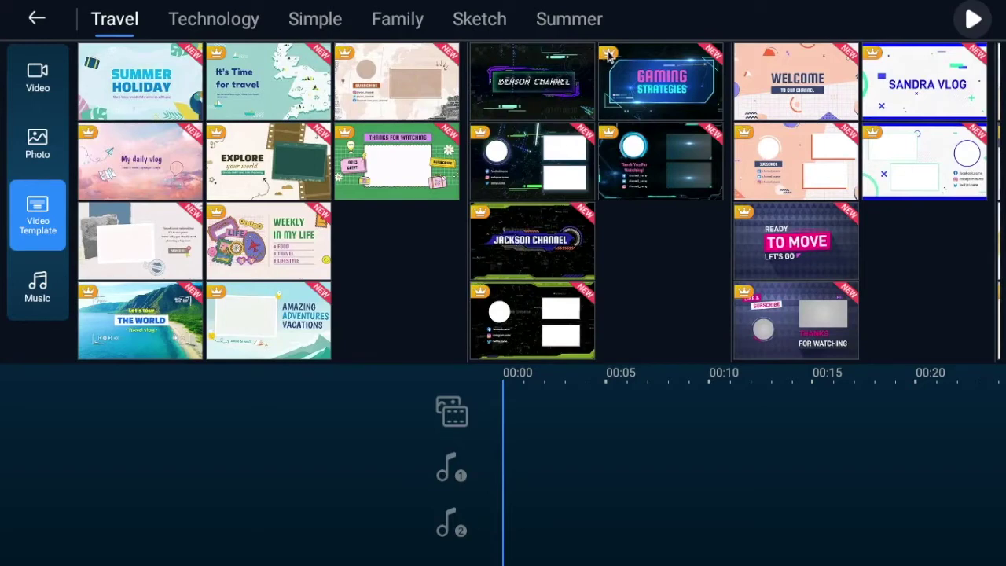
left_click(544, 90)
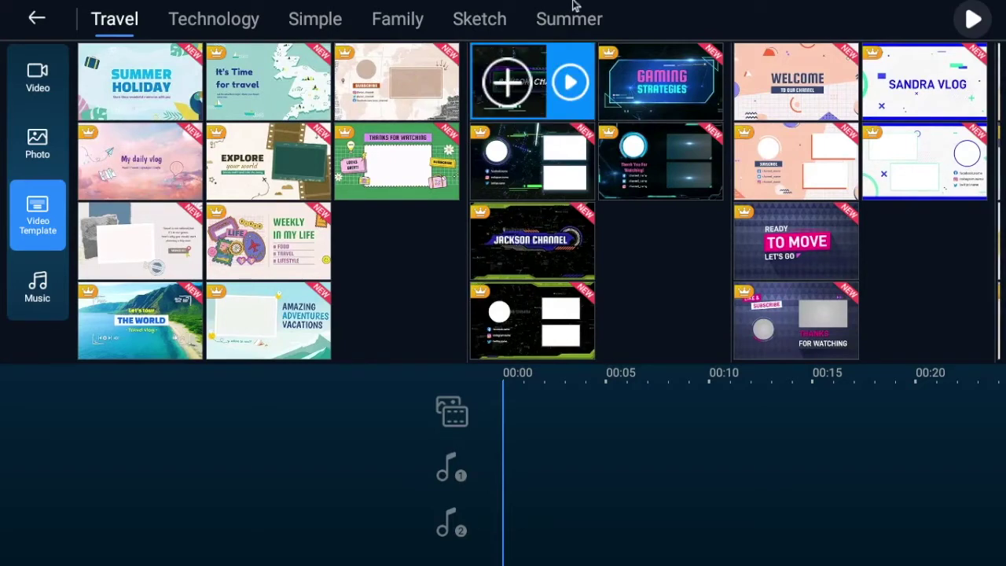
left_click(37, 285)
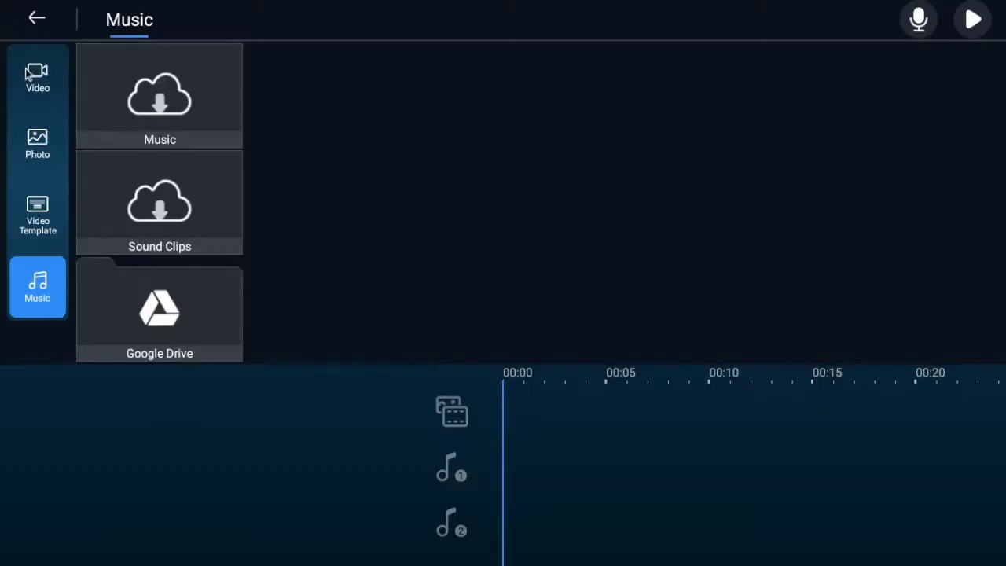
Return to the Video library listing Stock Video, OpenCamera, Google Drive and Download
left_click(31, 73)
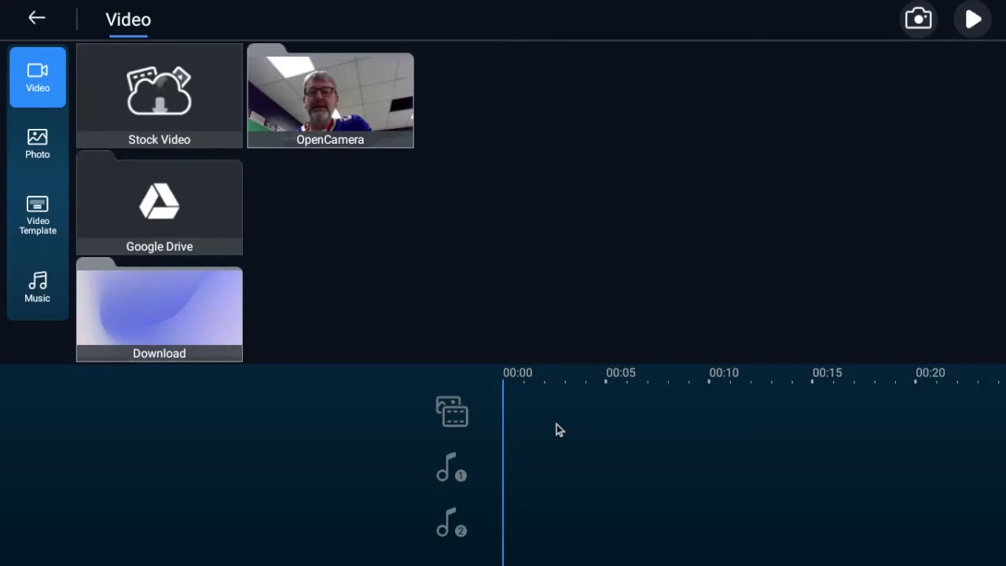
Record a short clip of the ceiling light with the camera into OpenCamera
left_click(919, 21)
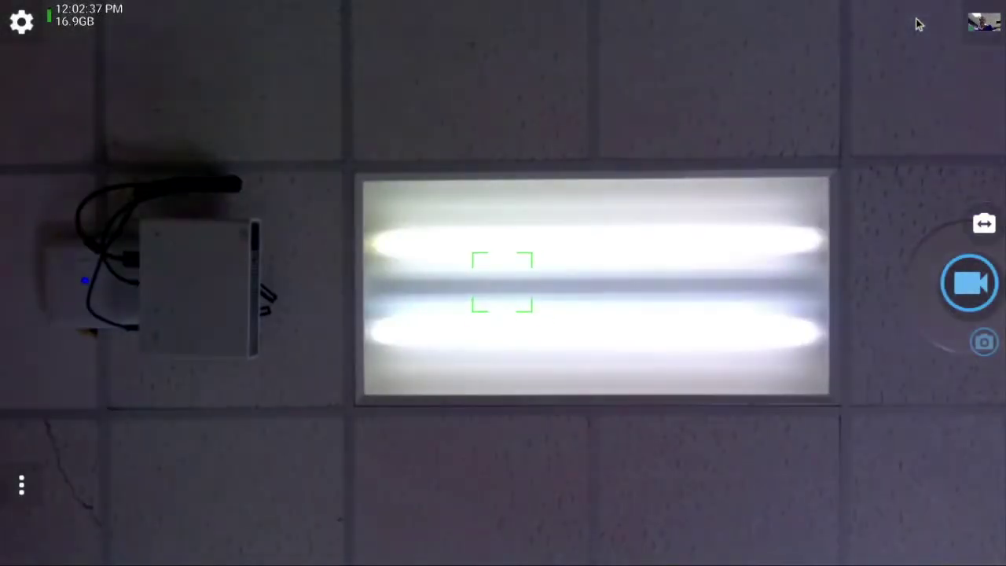
left_click(955, 285)
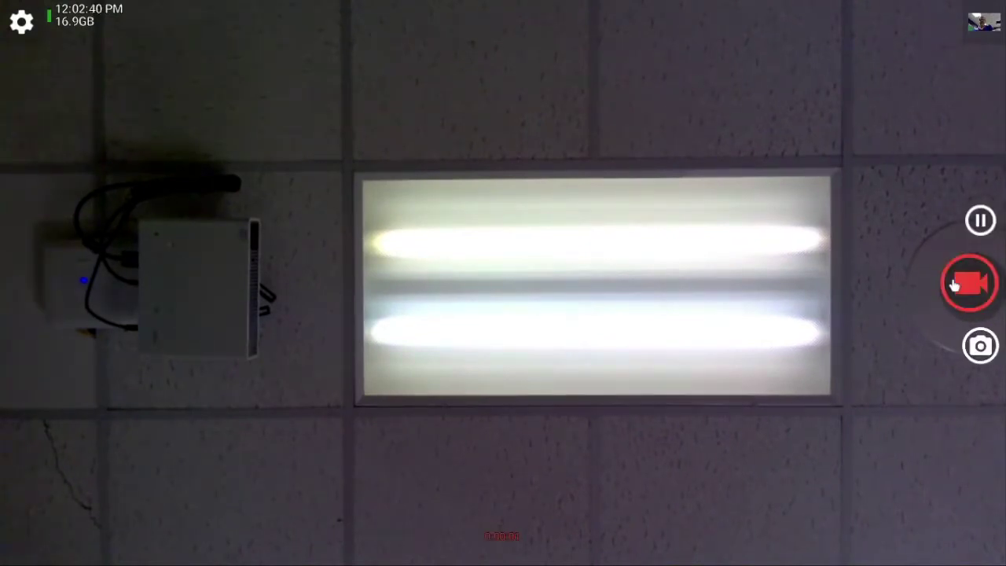
left_click(961, 288)
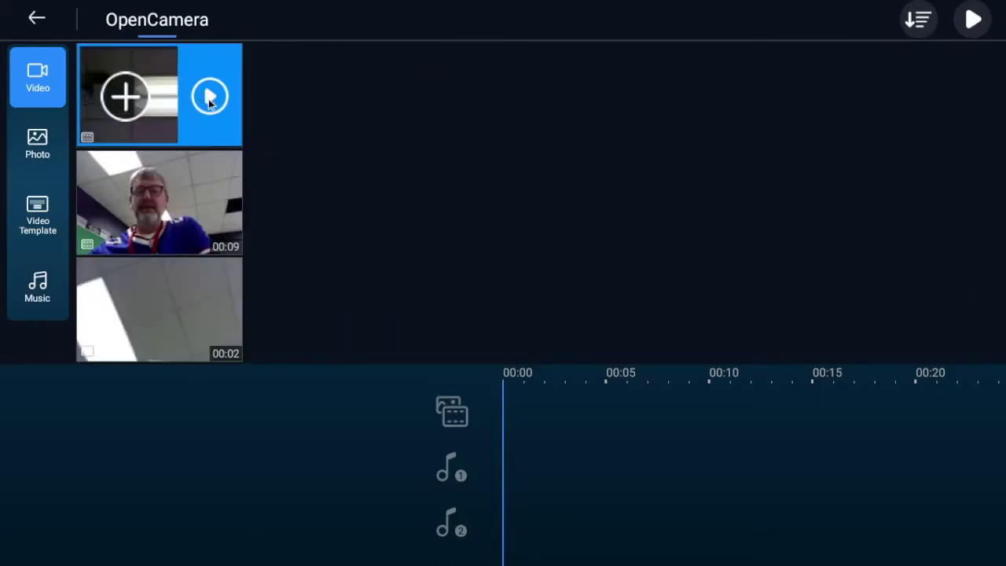
Add the ceiling-light clip to the start of the video track, then deselect it
left_click(124, 99)
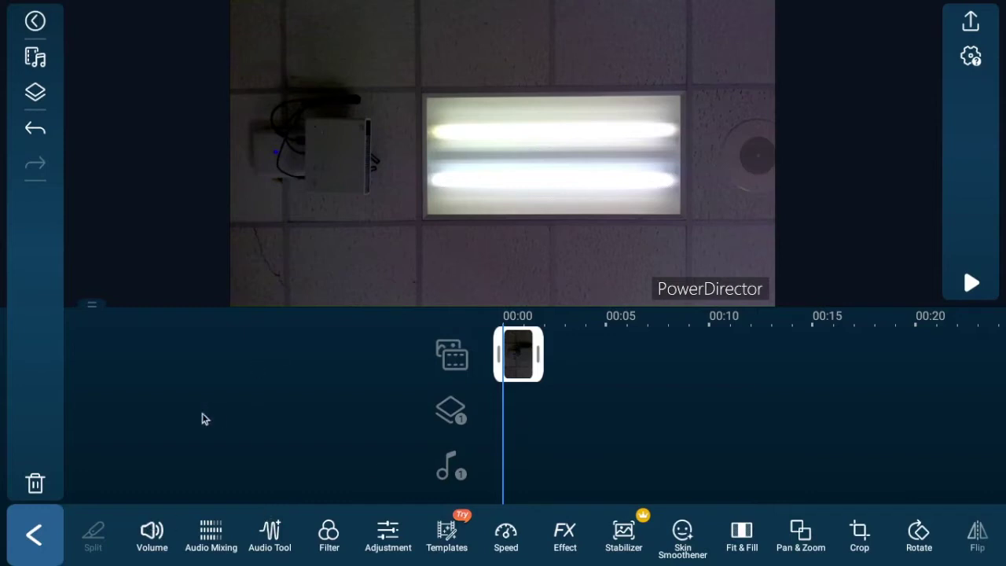
left_click(45, 536)
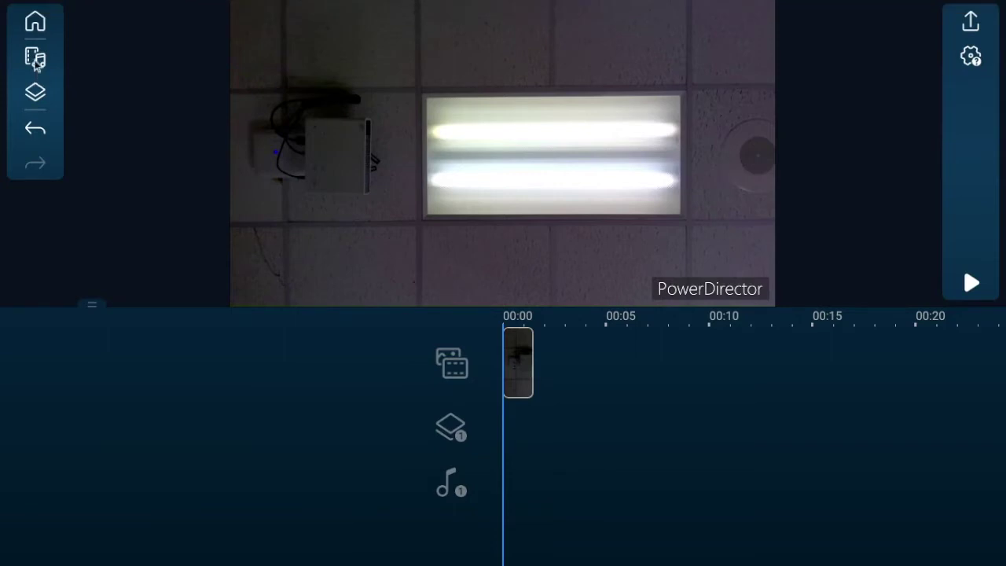
Lower the ceiling-light clip's volume from 100 to 96
left_click(519, 387)
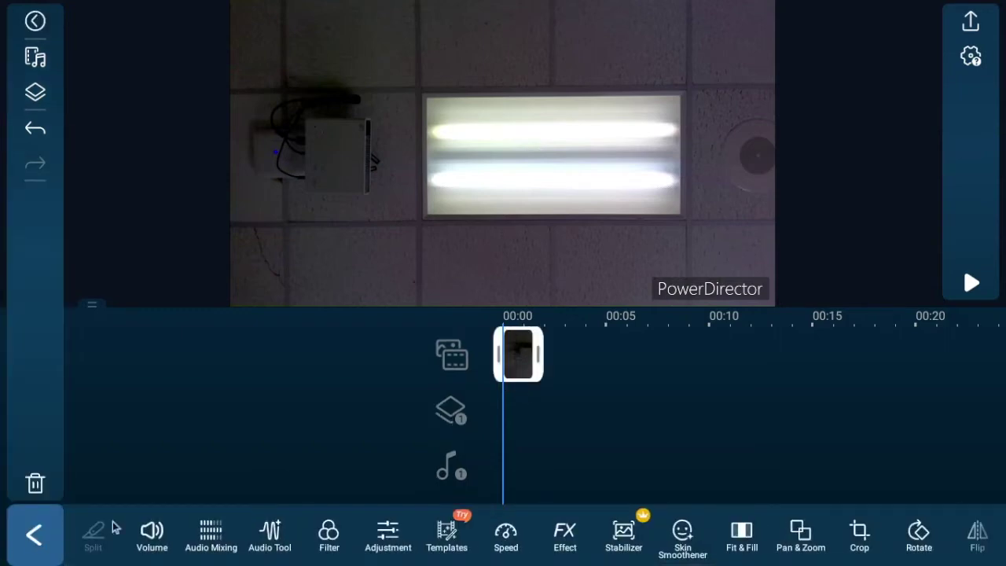
left_click(151, 533)
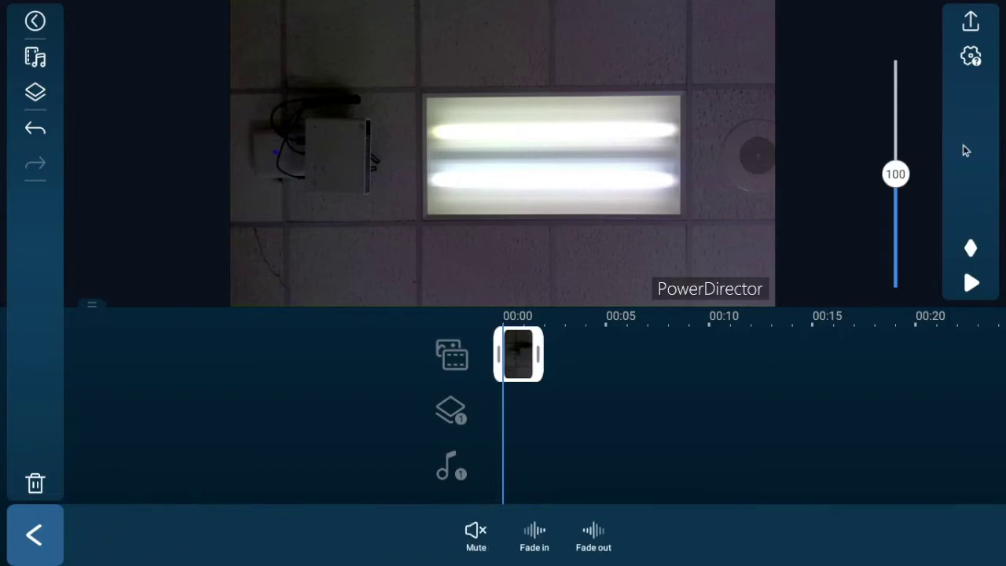
mouse_move(891, 177)
left_mouse_down()
mouse_move(891, 85)
mouse_move(879, 136)
mouse_move(910, 306)
mouse_move(875, 179)
left_mouse_up()
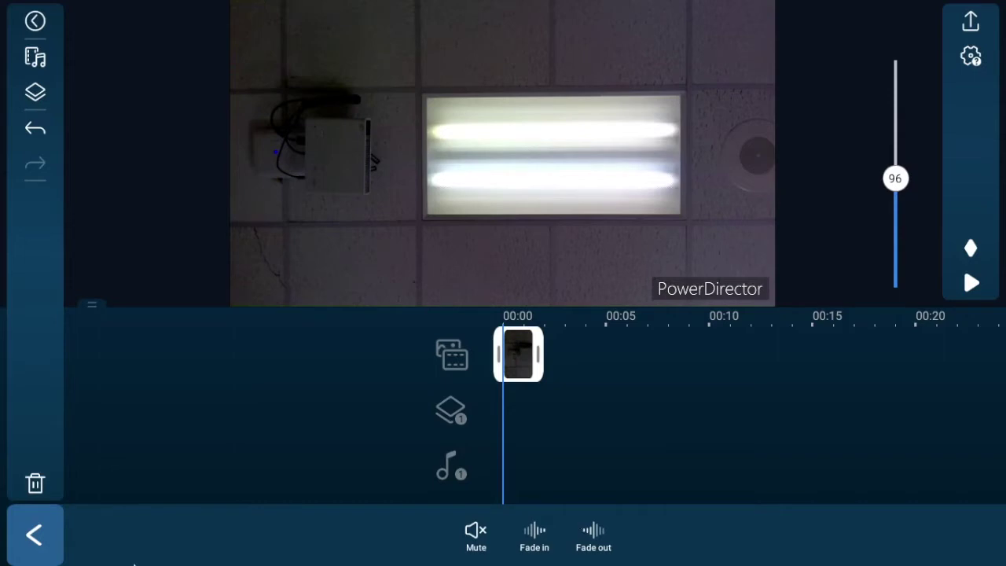
left_click(33, 533)
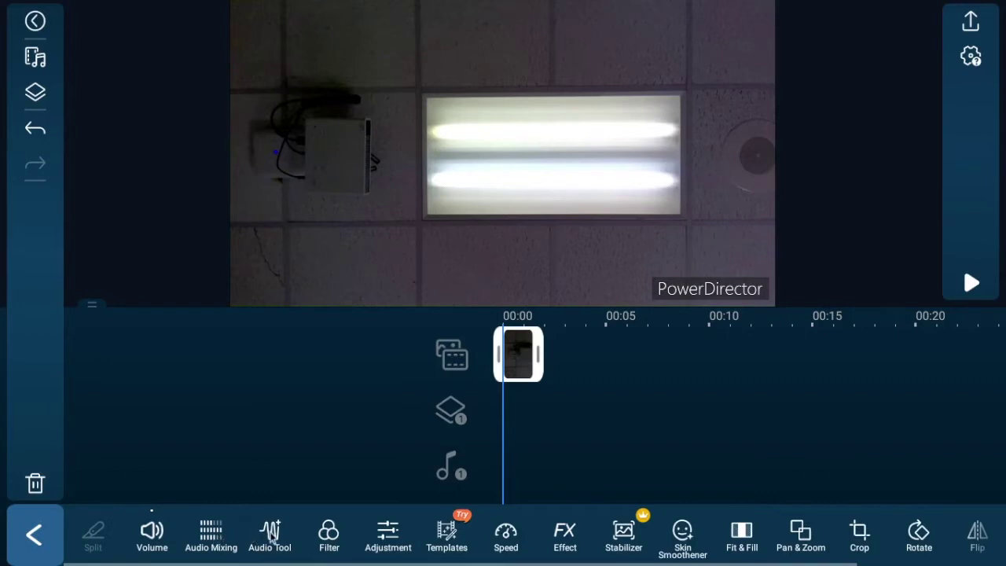
Apply the Artistic Gloom filter to the ceiling-light clip, giving it a teal tint
left_click(329, 535)
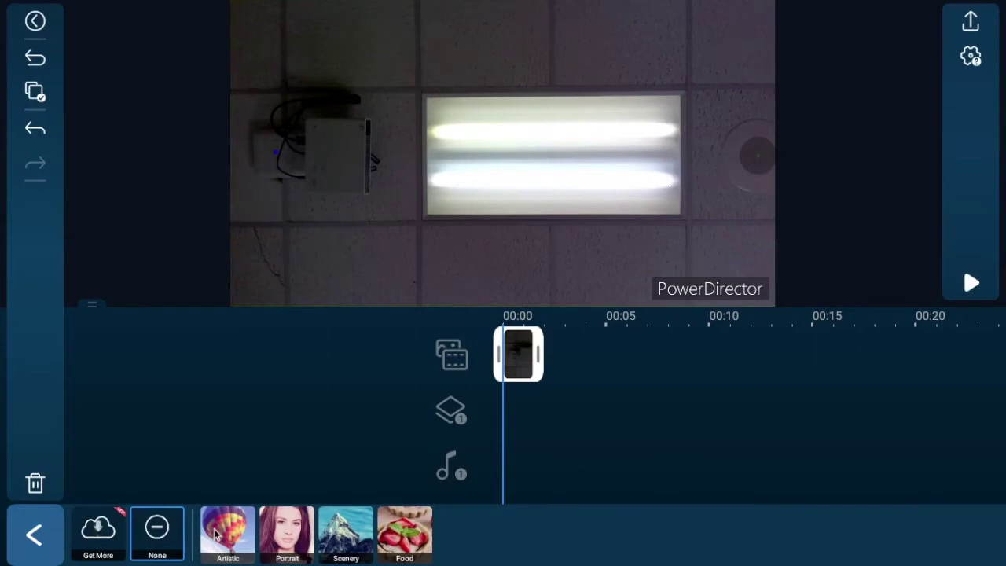
left_click(217, 535)
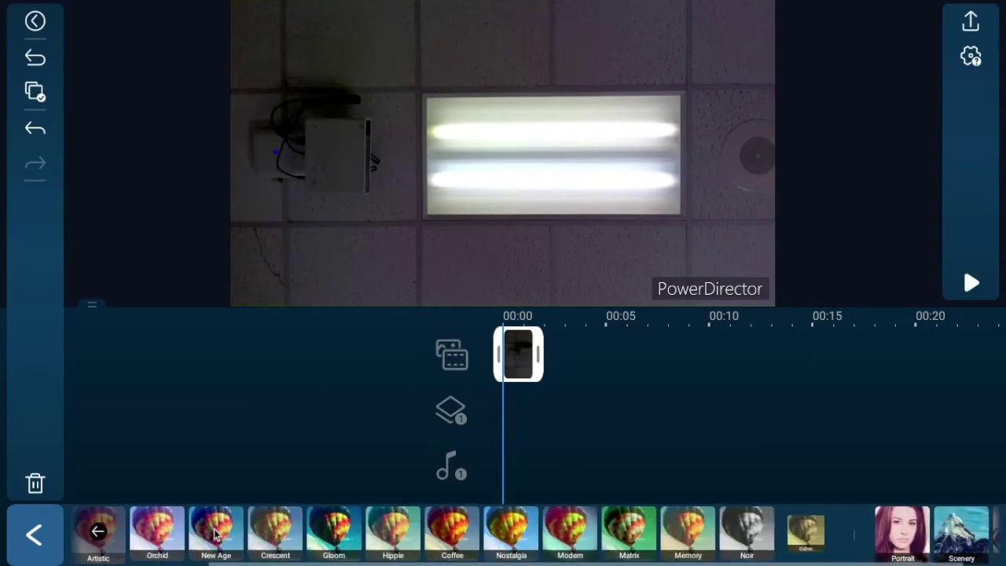
left_click(260, 527)
left_click_drag(259, 526, 368, 527)
left_click(464, 531)
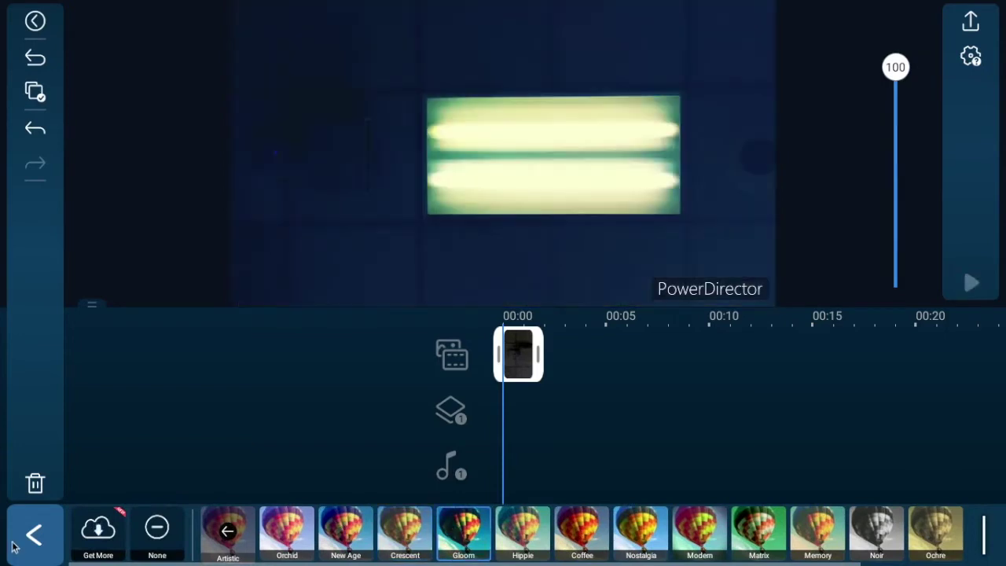
left_click(31, 539)
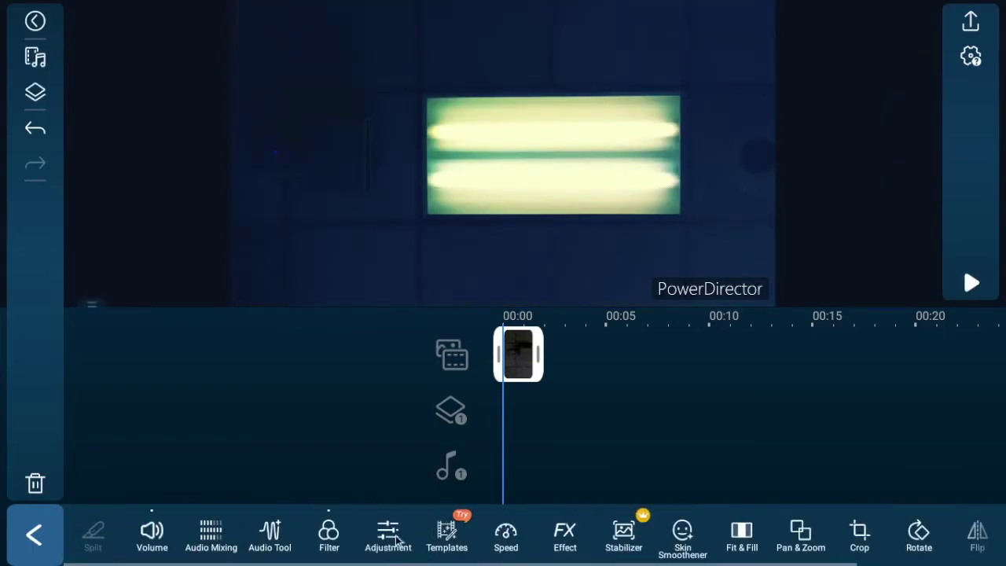
left_click(390, 535)
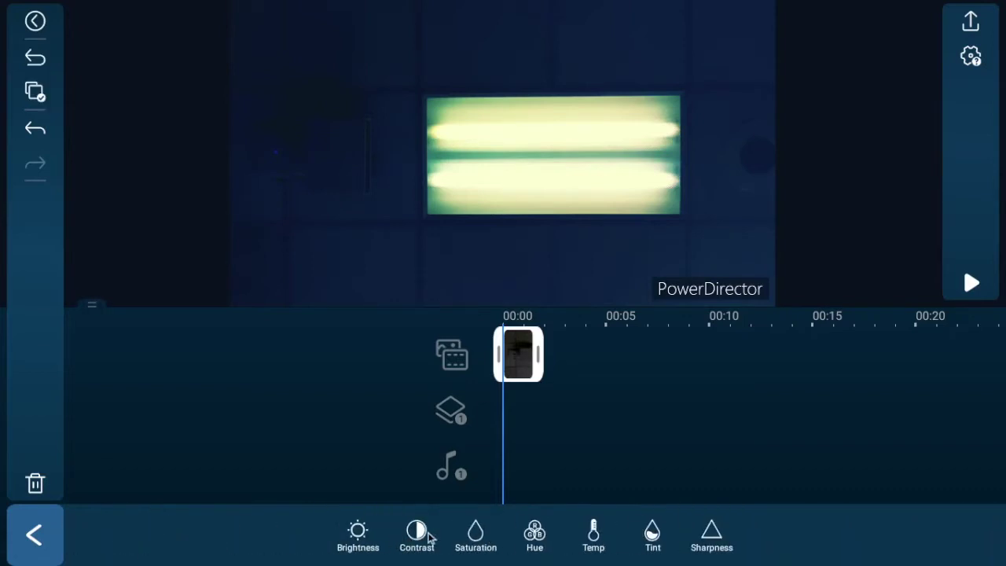
left_click(33, 536)
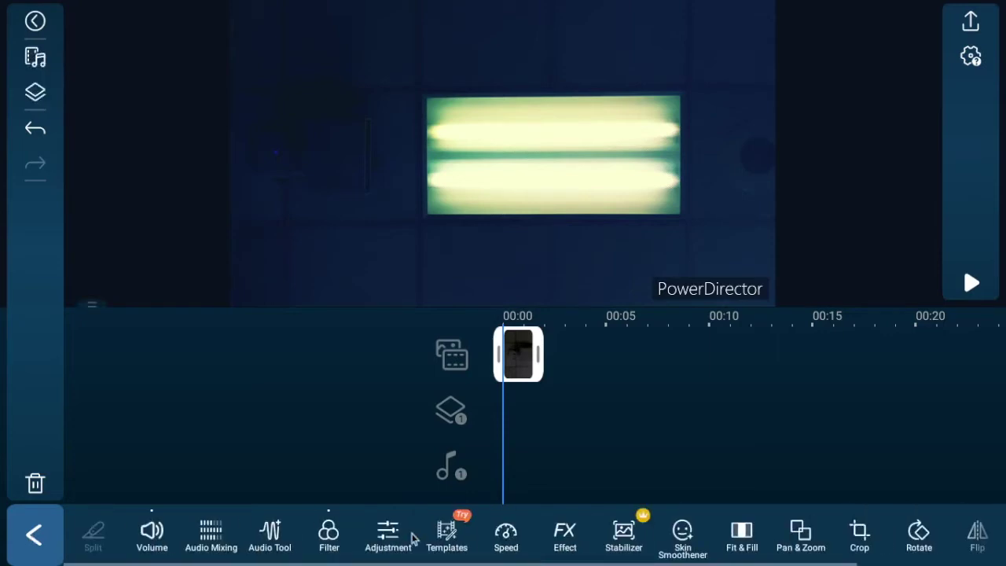
Set the ceiling-light clip's playback speed to 1.10x after briefly pushing it to 8x
left_click(509, 535)
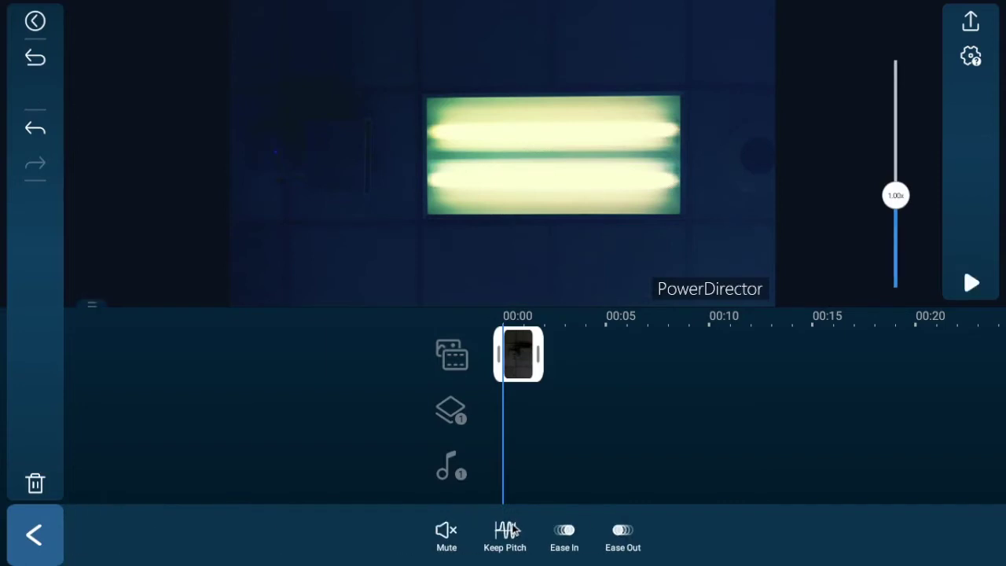
left_click_drag(897, 206, 871, 378)
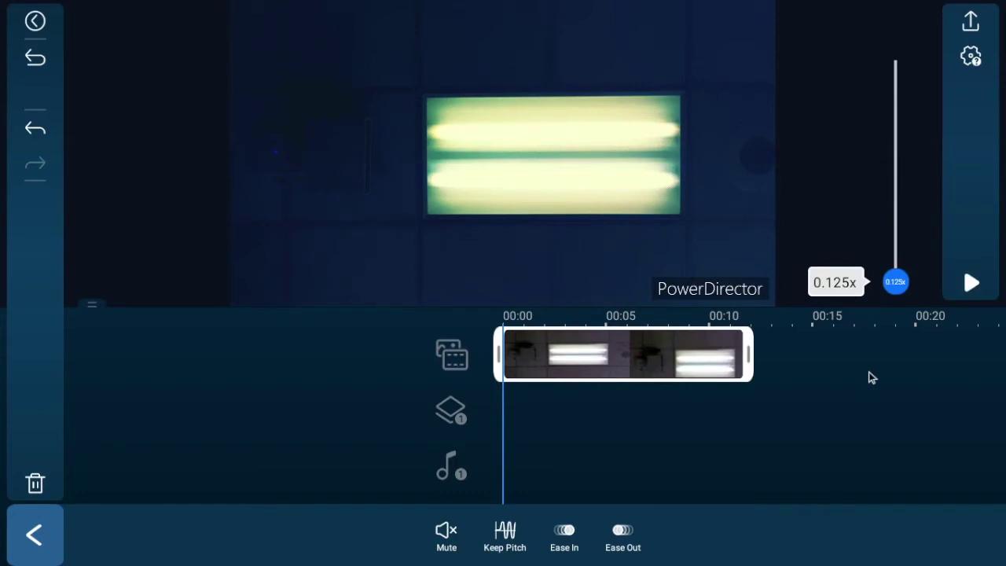
left_click_drag(835, 281, 827, 188)
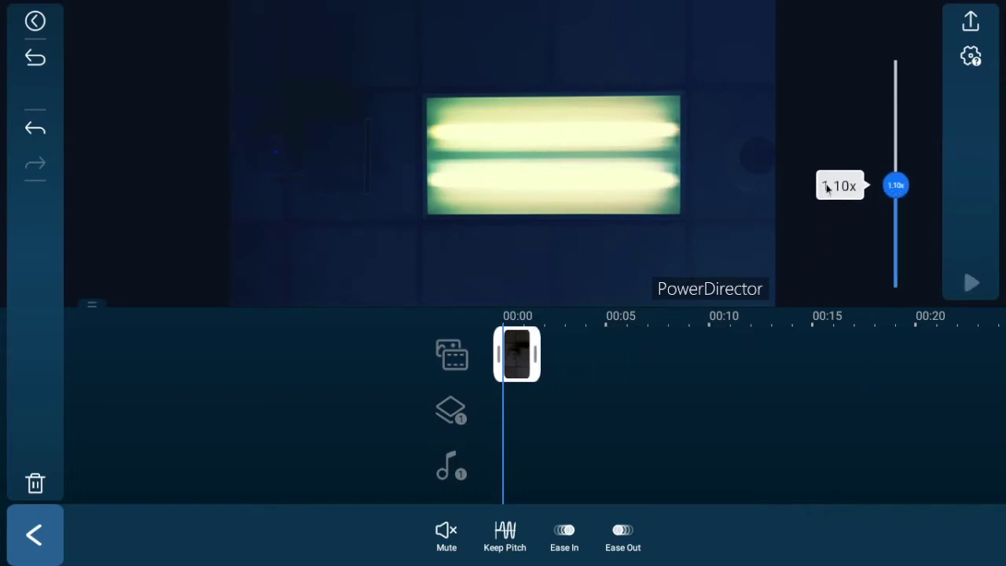
left_click(35, 538)
left_click(35, 543)
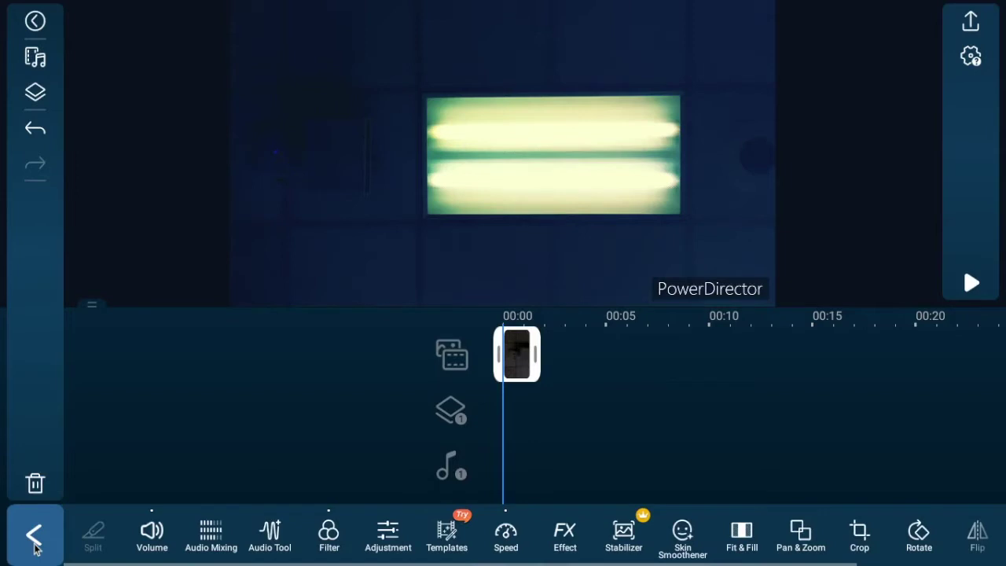
Try Beating and Black & White, apply the Bloom effect, then show Fit & Fill options
left_click(566, 533)
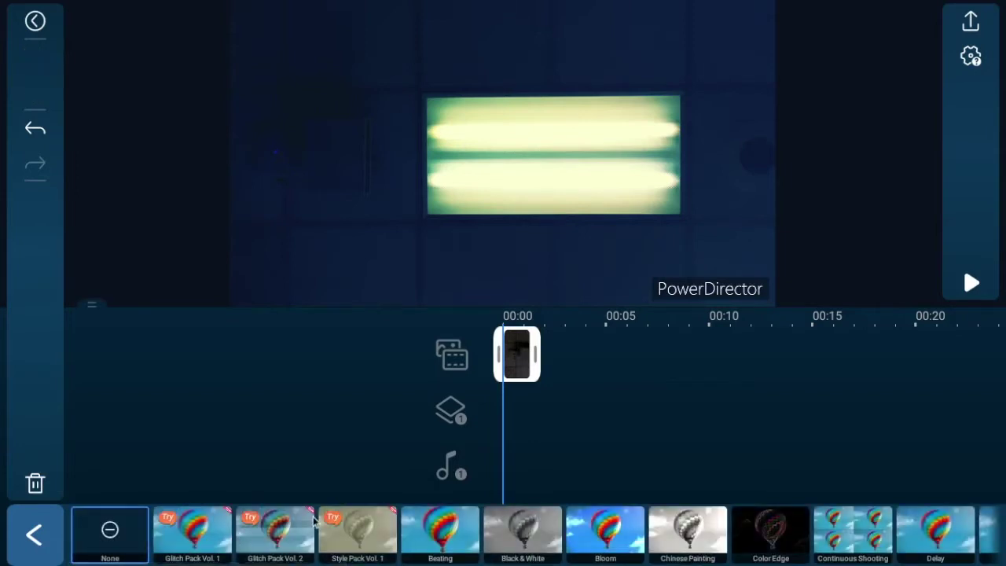
left_click(452, 533)
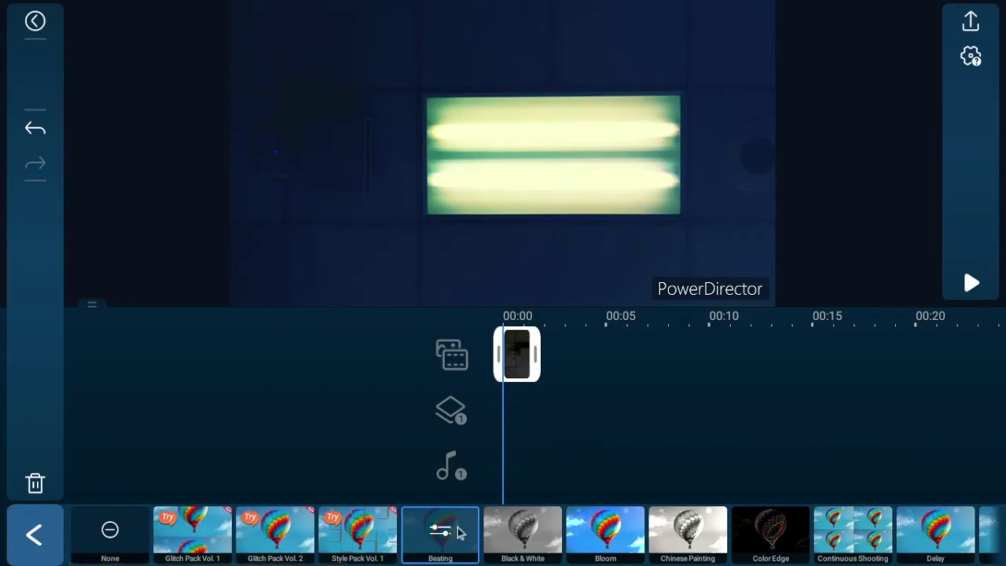
left_click(525, 532)
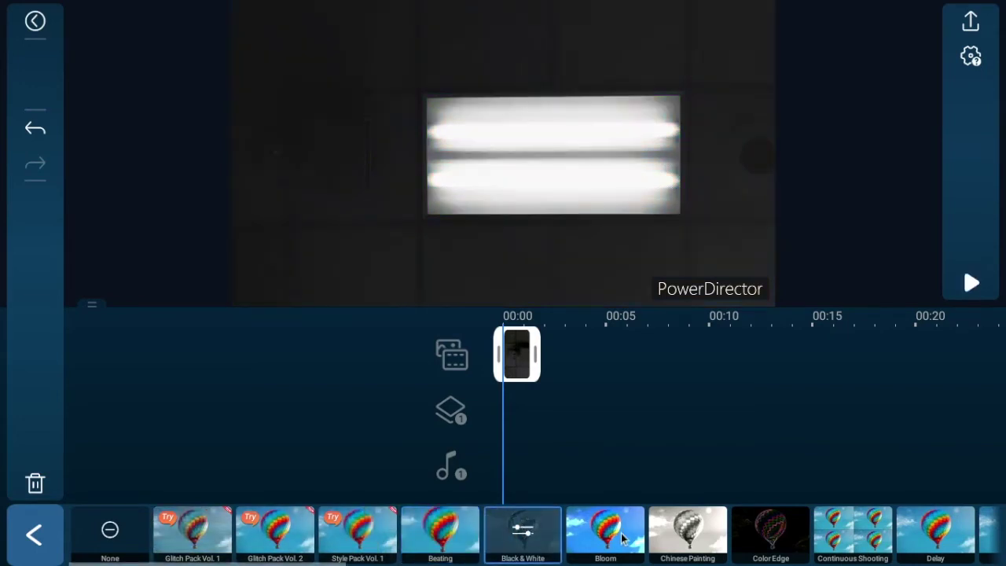
left_click(592, 535)
left_click(32, 534)
left_click(743, 535)
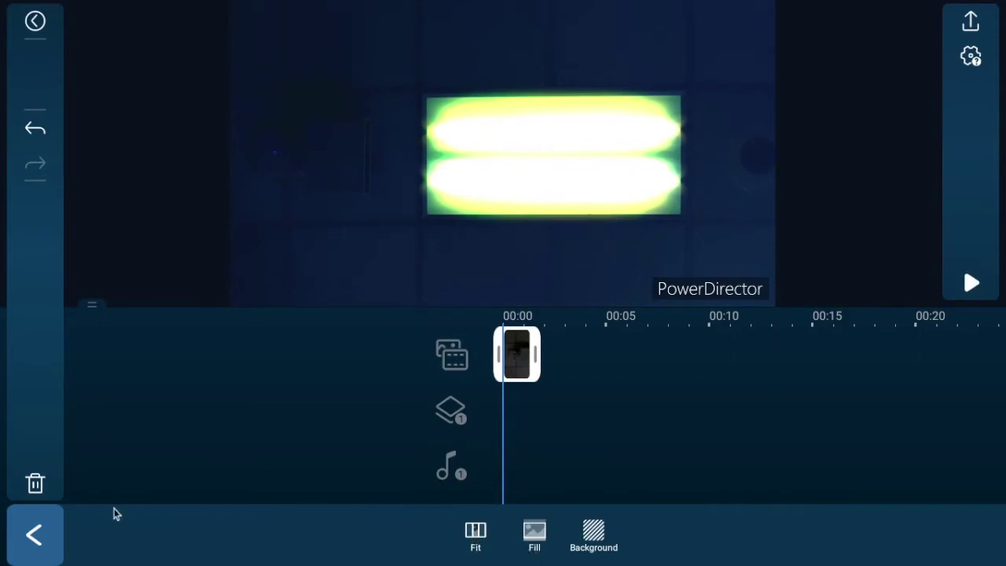
Leave Fit & Fill and cancel the Pan & Zoom Effect, so the ceiling-light clip gets no motion
left_click(34, 537)
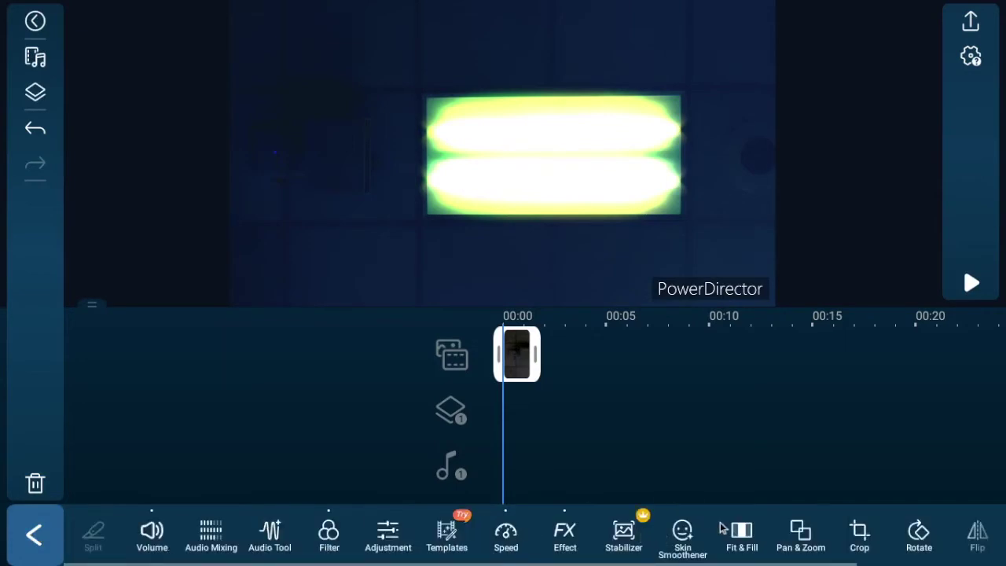
left_click(800, 534)
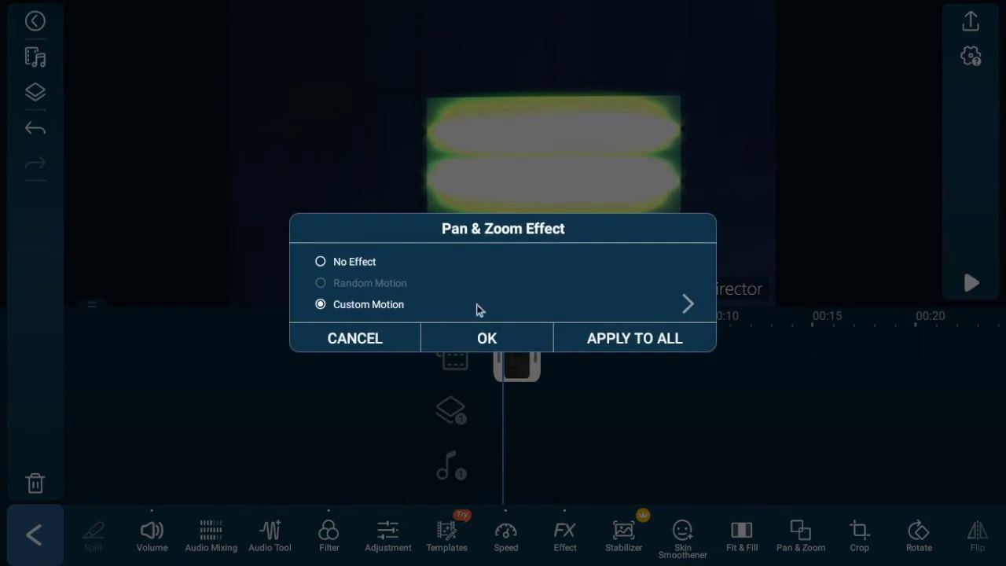
left_click(483, 338)
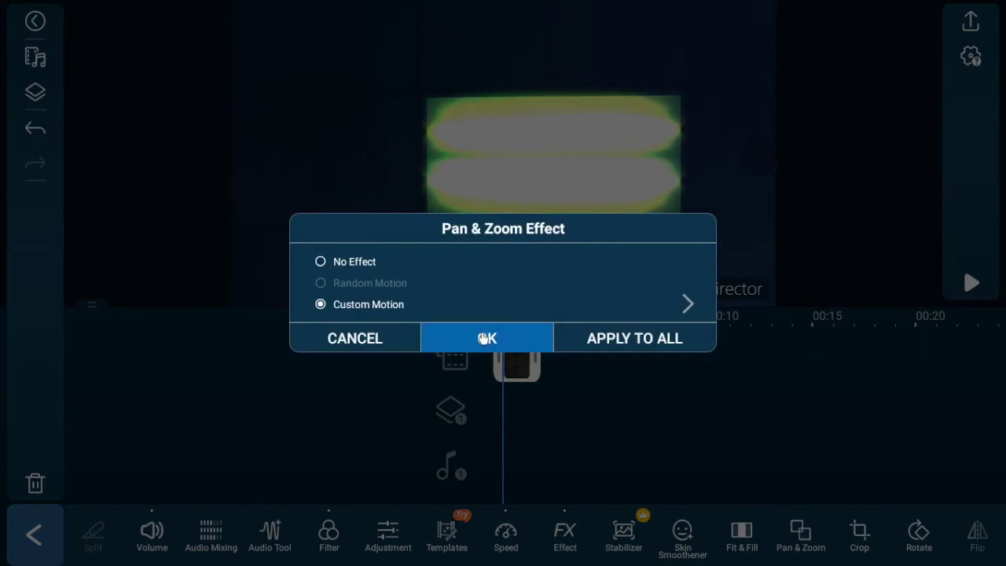
left_click(346, 340)
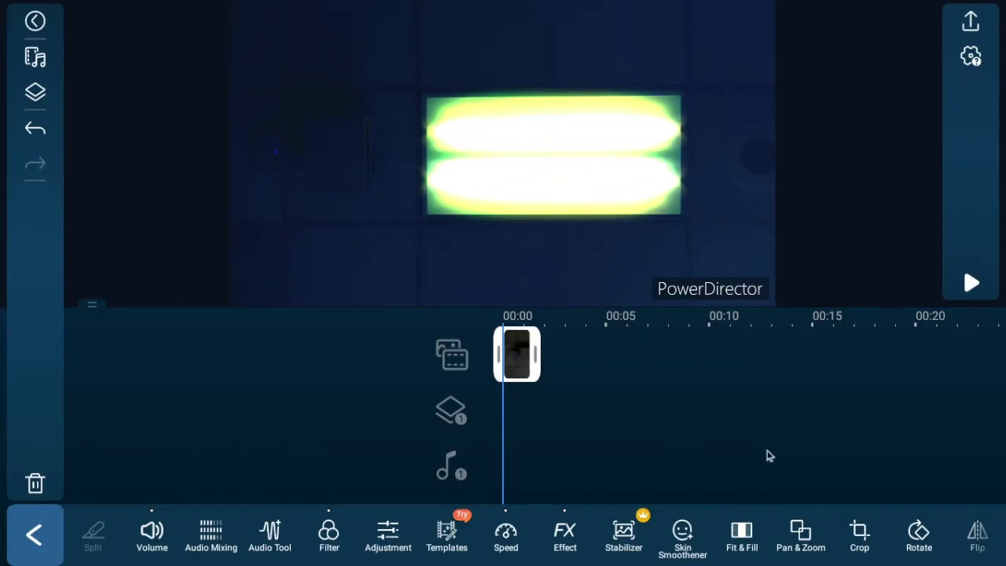
left_click(865, 536)
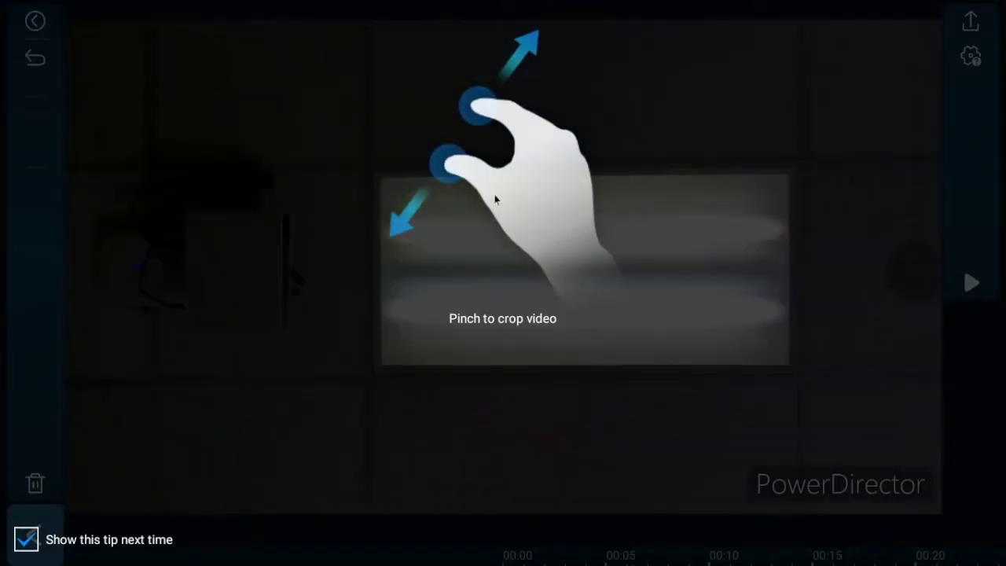
left_click(494, 200)
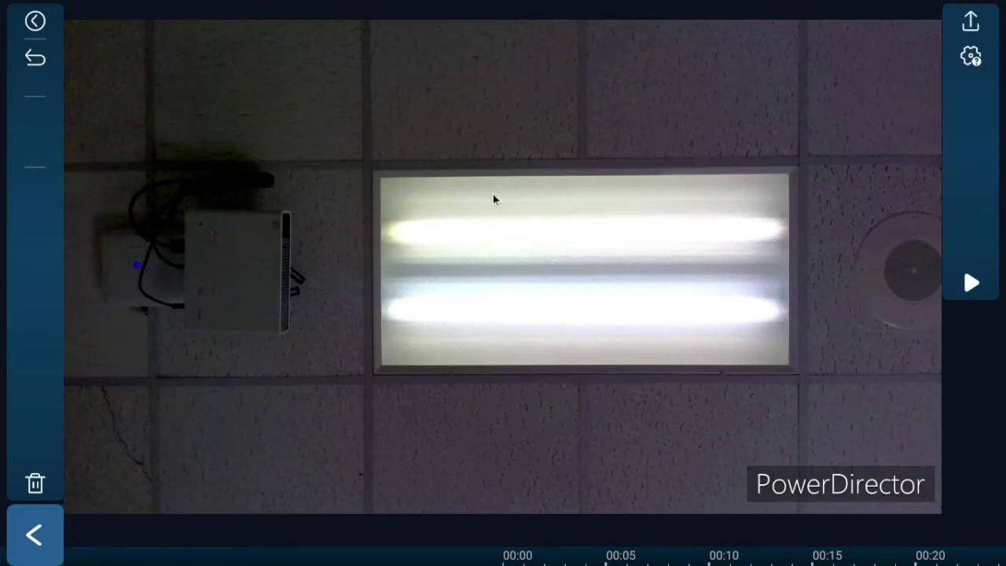
left_click(35, 533)
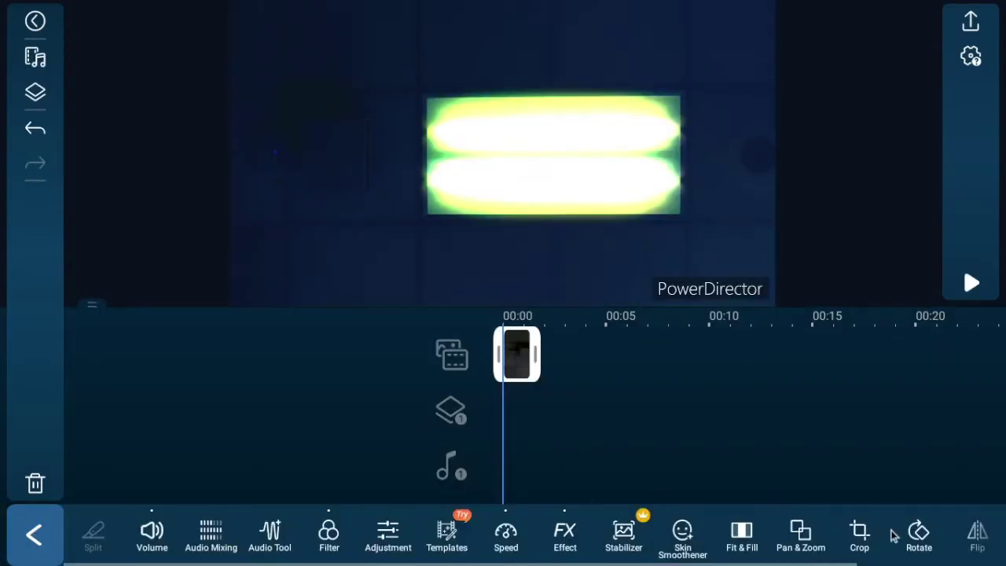
left_click(919, 535)
left_click(919, 534)
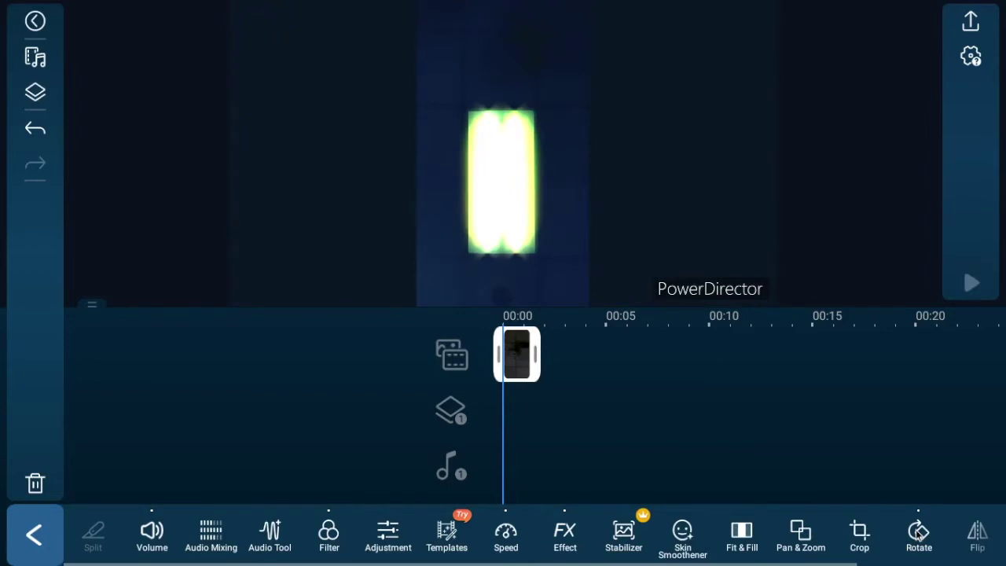
left_click(919, 535)
left_click(919, 534)
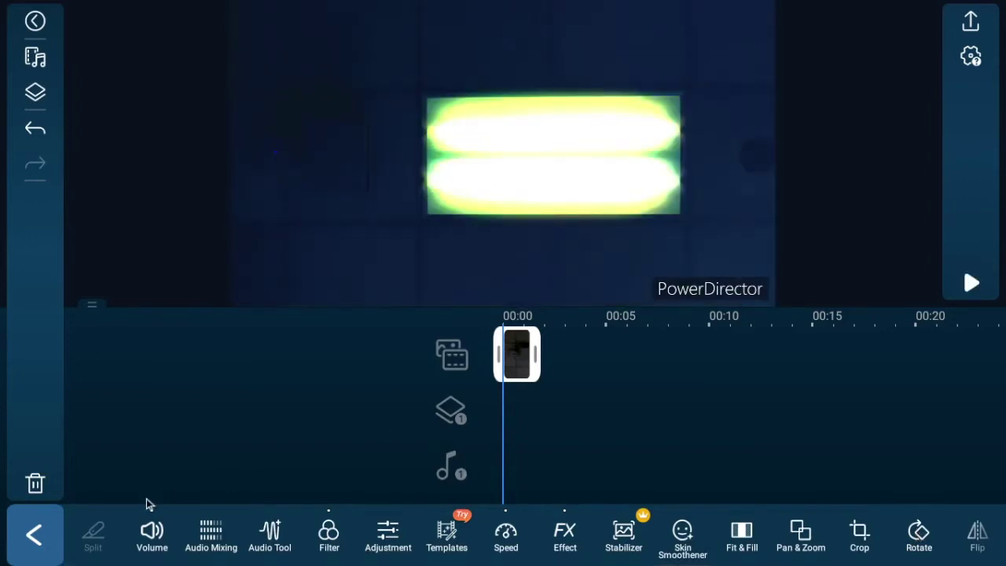
Add a bright green clip from Photo > Color Board and drag it after the ceiling-light clip
left_click(36, 535)
left_click(522, 358)
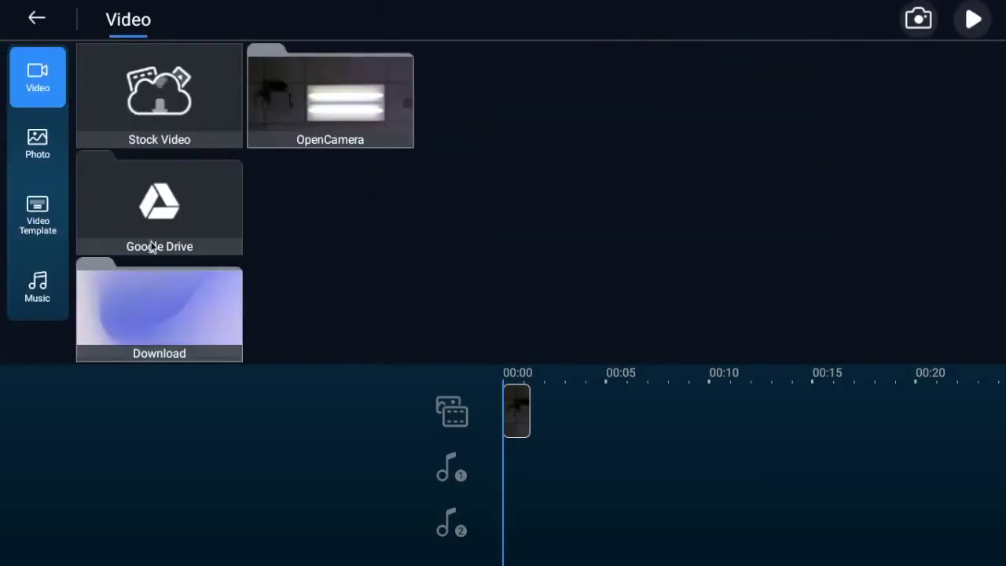
left_click(47, 145)
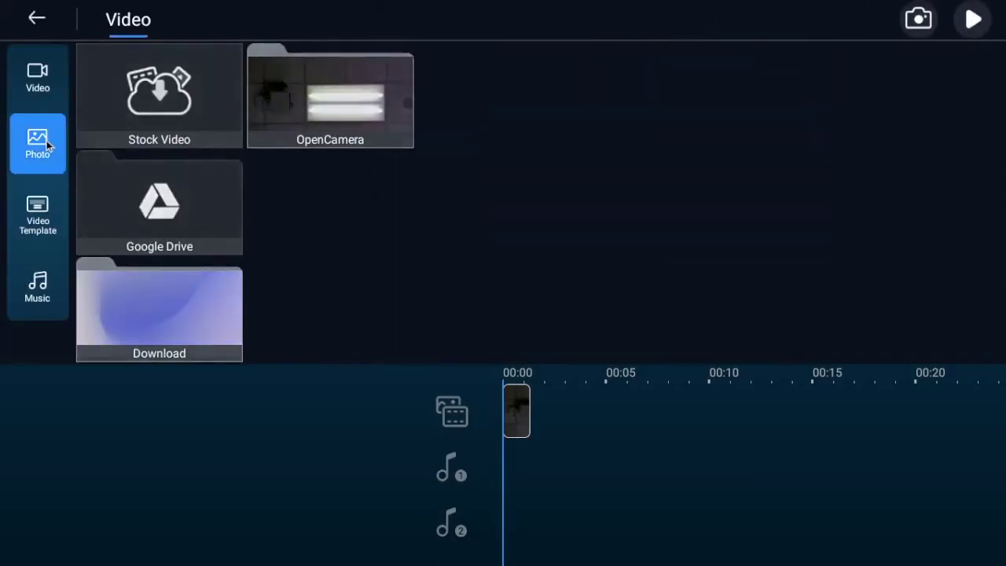
left_click(140, 206)
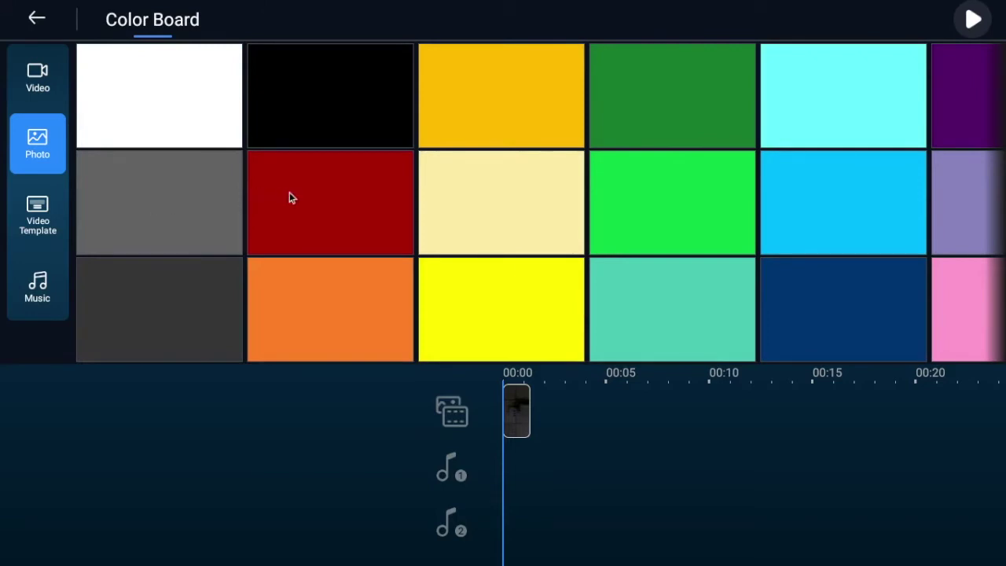
left_click(747, 225)
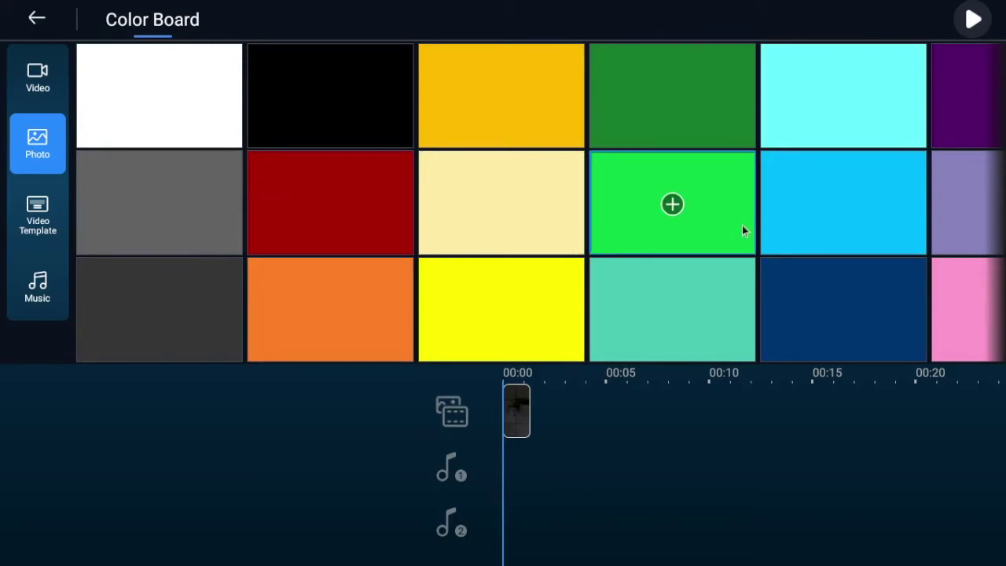
left_click(673, 205)
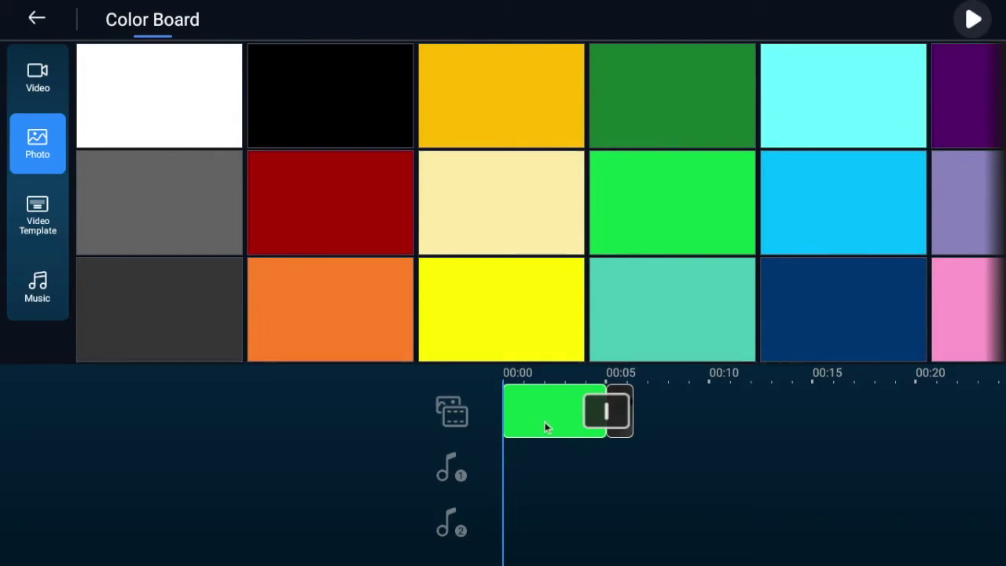
left_click_drag(545, 422, 685, 443)
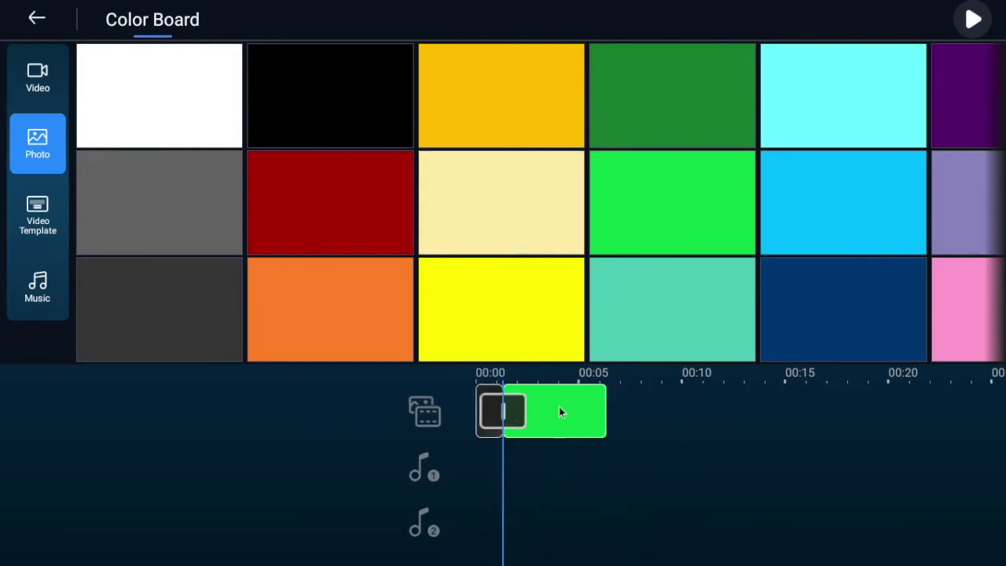
mouse_move(569, 408)
left_mouse_down()
mouse_move(509, 415)
mouse_move(572, 409)
left_mouse_up()
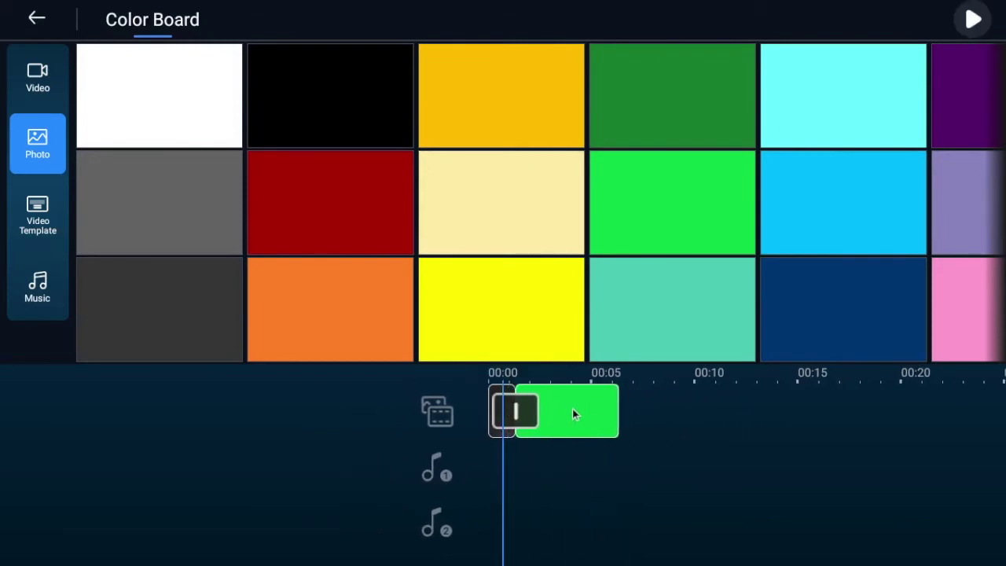
Split the green color board clip at the playhead and close the transition choices
left_click(569, 419)
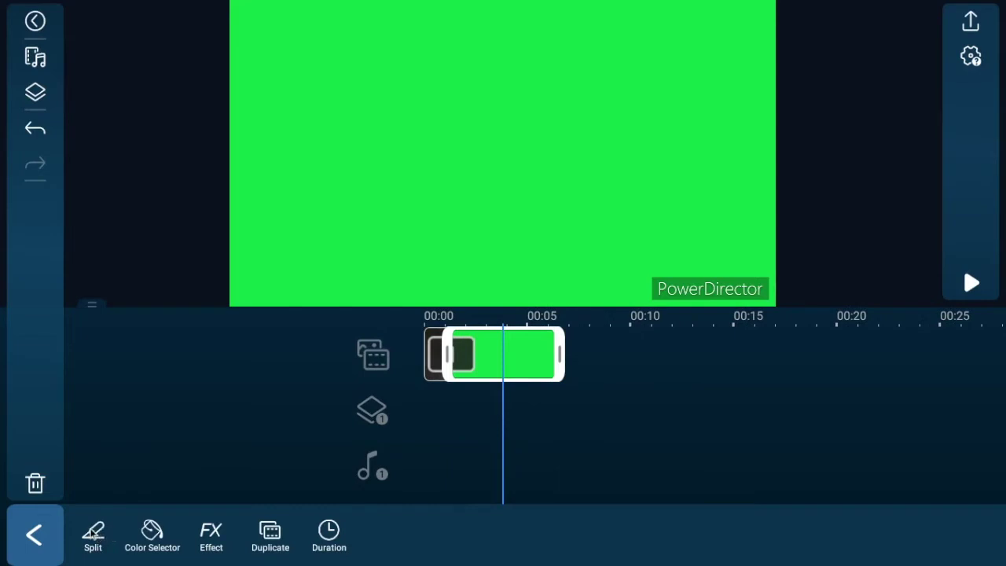
left_click(95, 535)
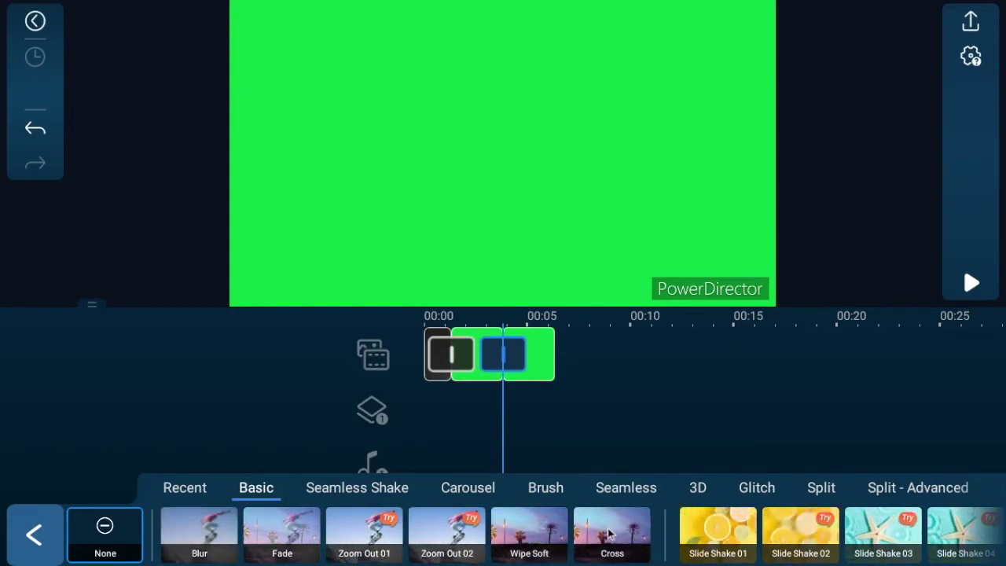
left_click(30, 539)
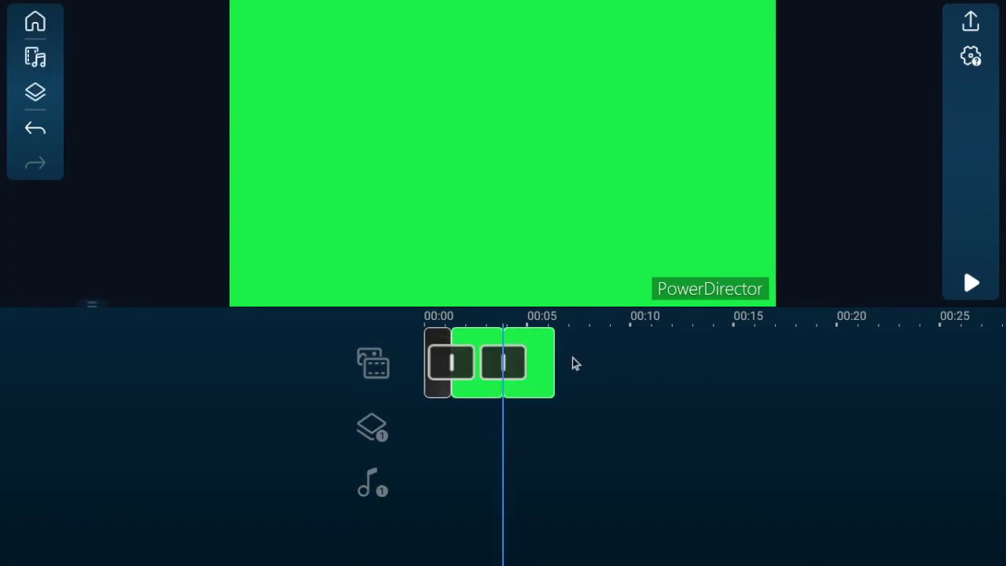
Duplicate the second green clip piece without applying any FX effect
left_click(546, 376)
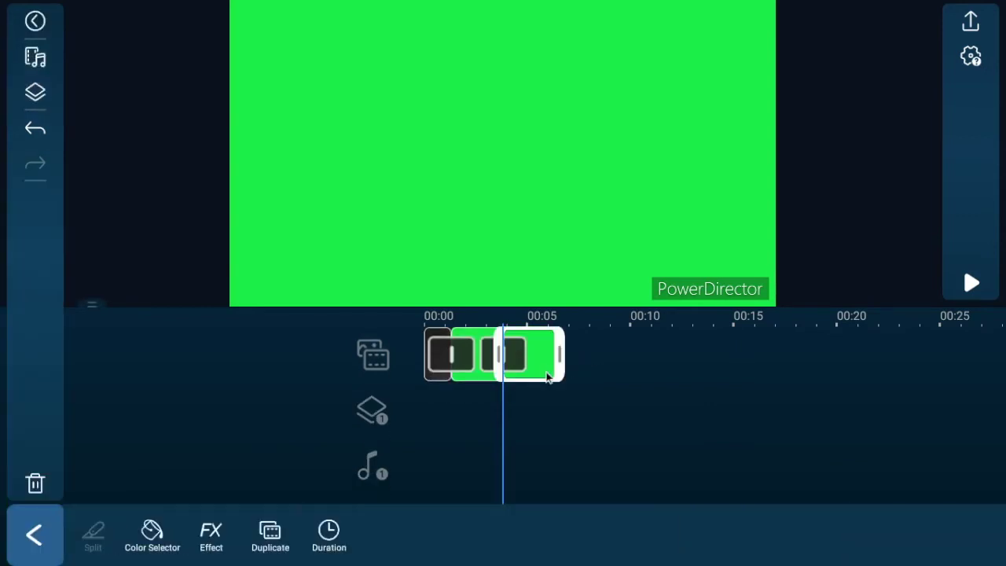
left_click(211, 531)
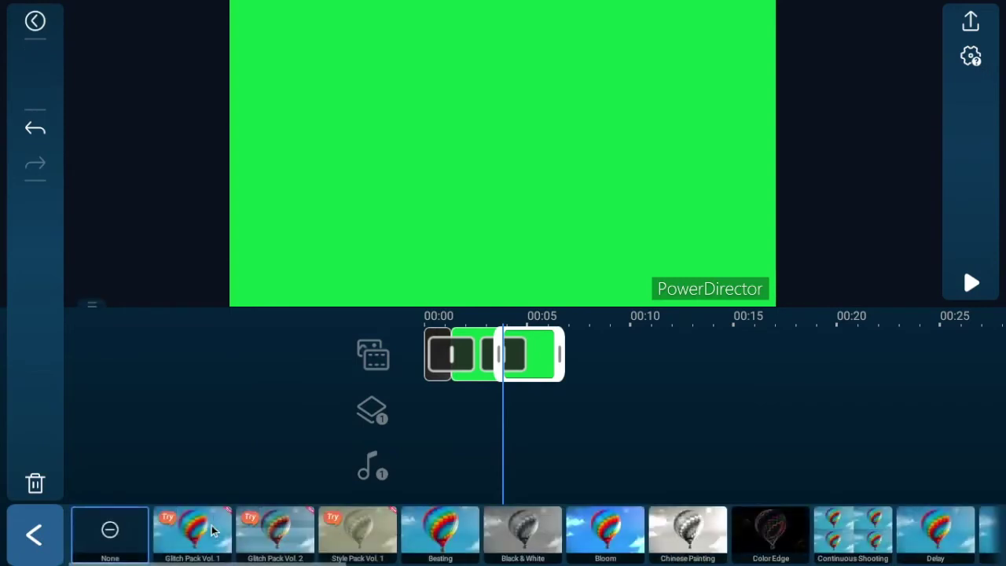
left_click(52, 532)
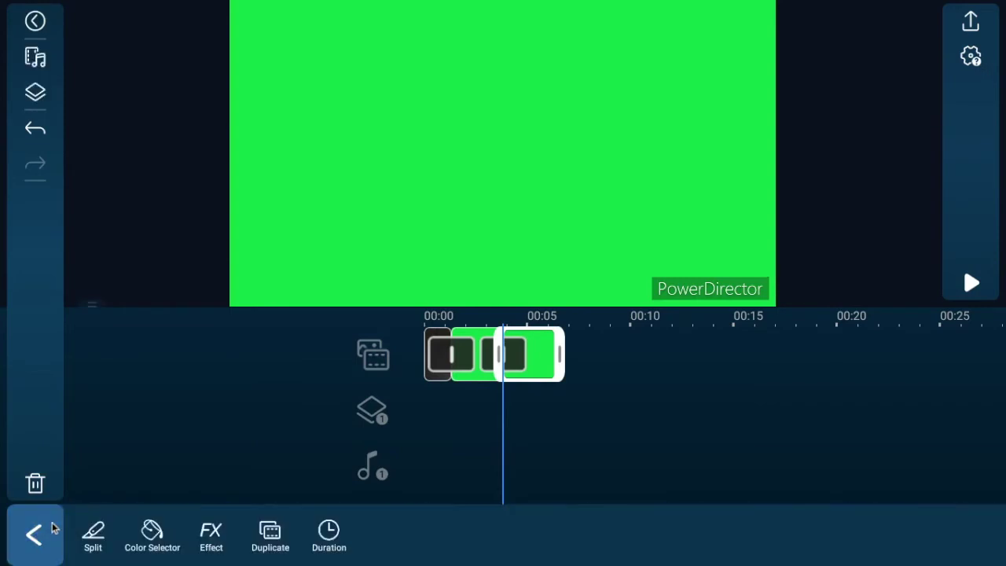
left_click(270, 534)
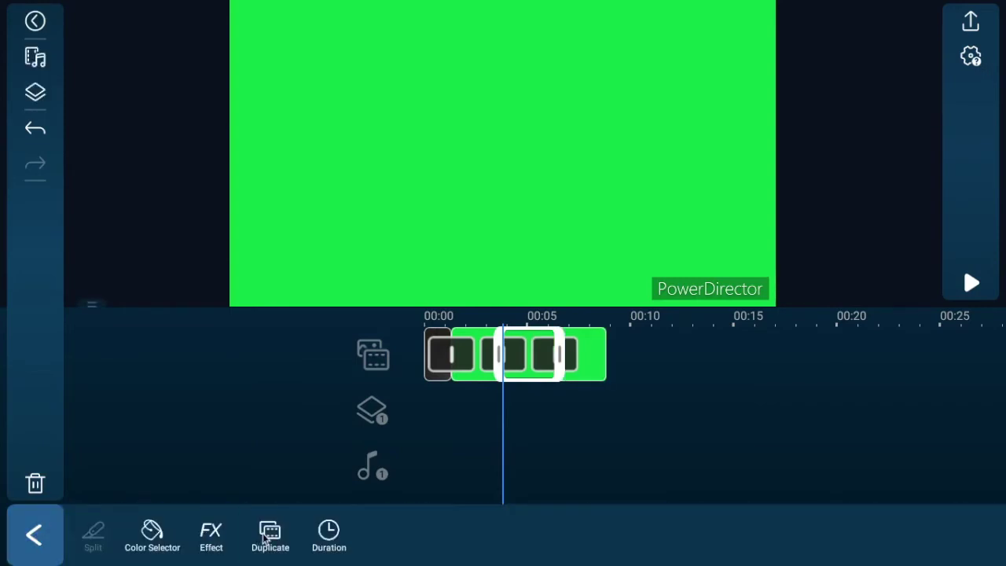
left_click(329, 533)
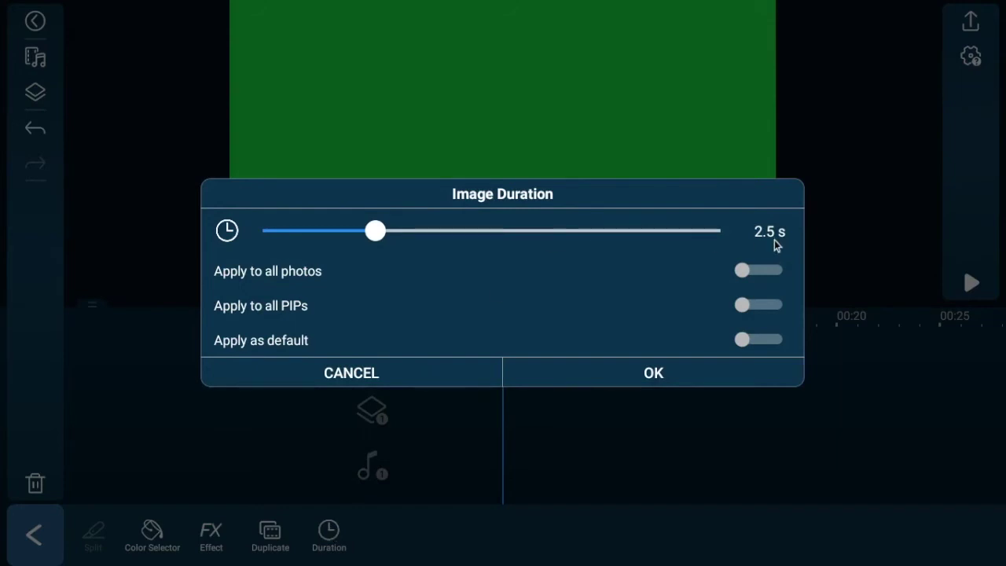
left_click(654, 385)
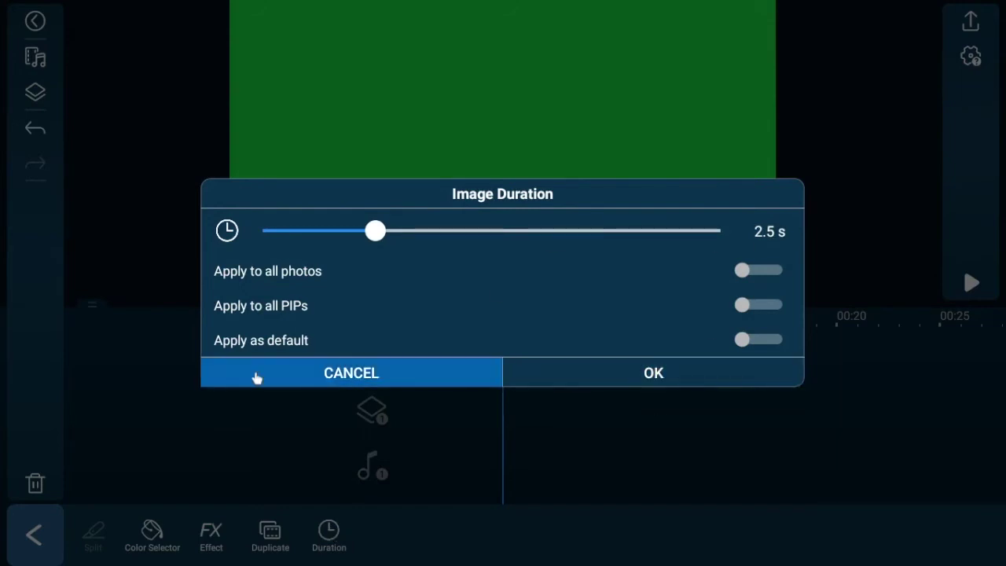
left_click_drag(374, 235, 438, 206)
left_click(329, 379)
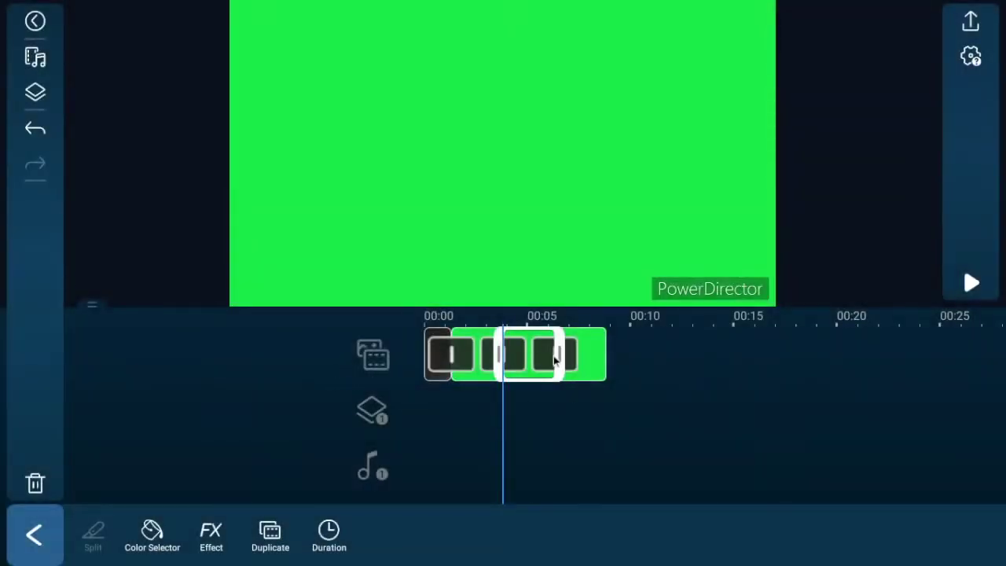
Stretch the last green clip to about 00:20, then trim it back to about 00:13
left_click(561, 354)
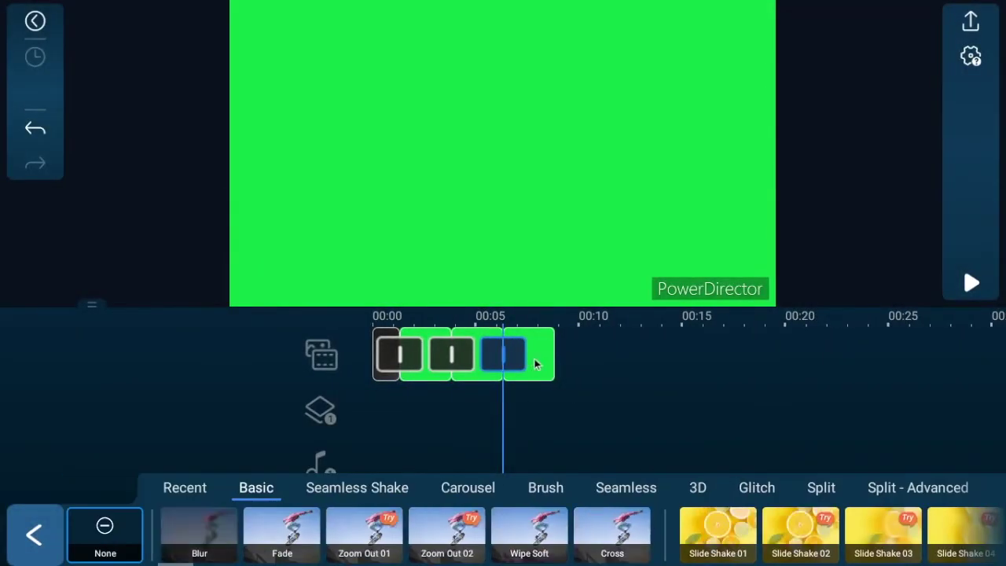
left_click(535, 360)
left_click_drag(560, 358, 863, 341)
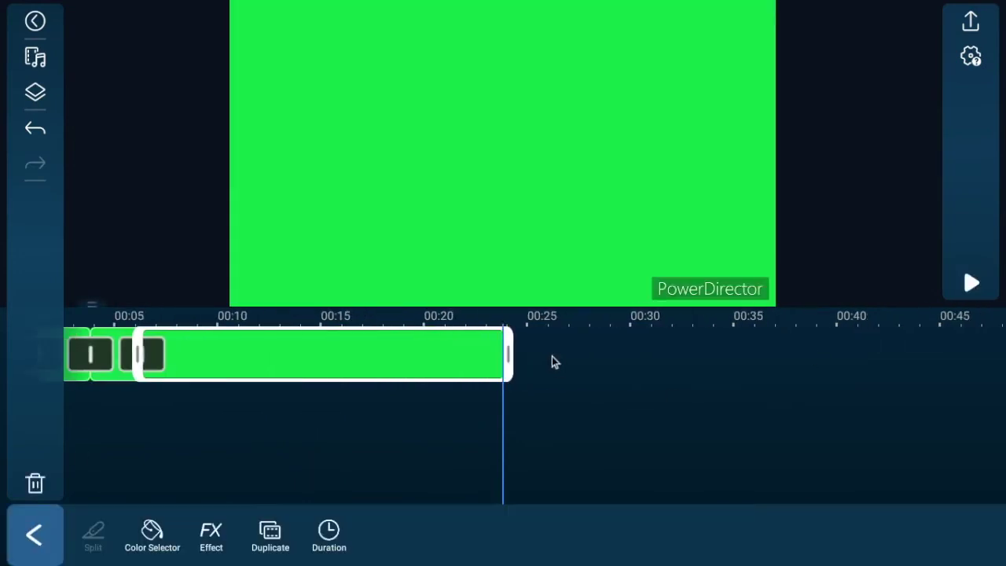
left_click_drag(508, 360, 303, 354)
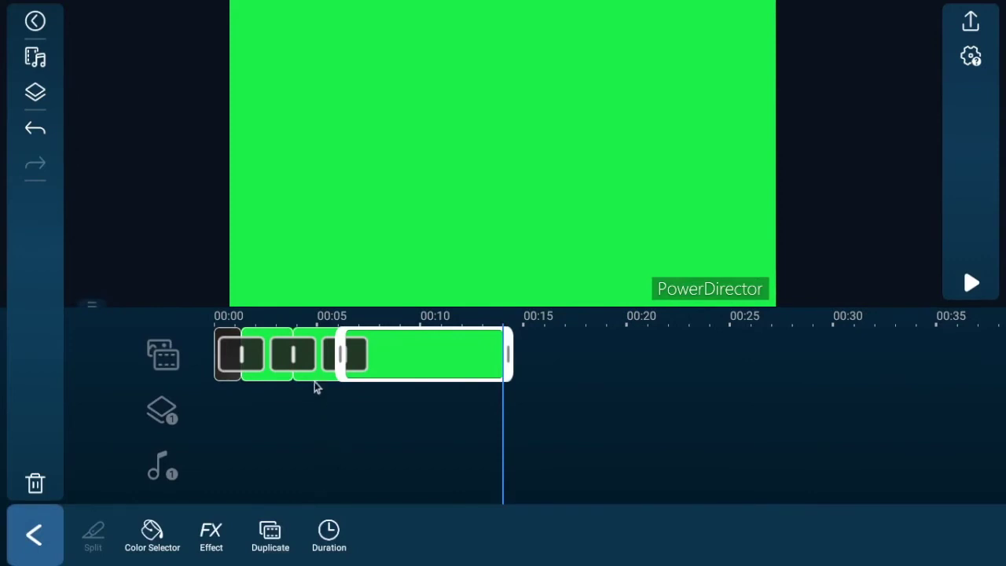
scroll(316, 380, "left", 3)
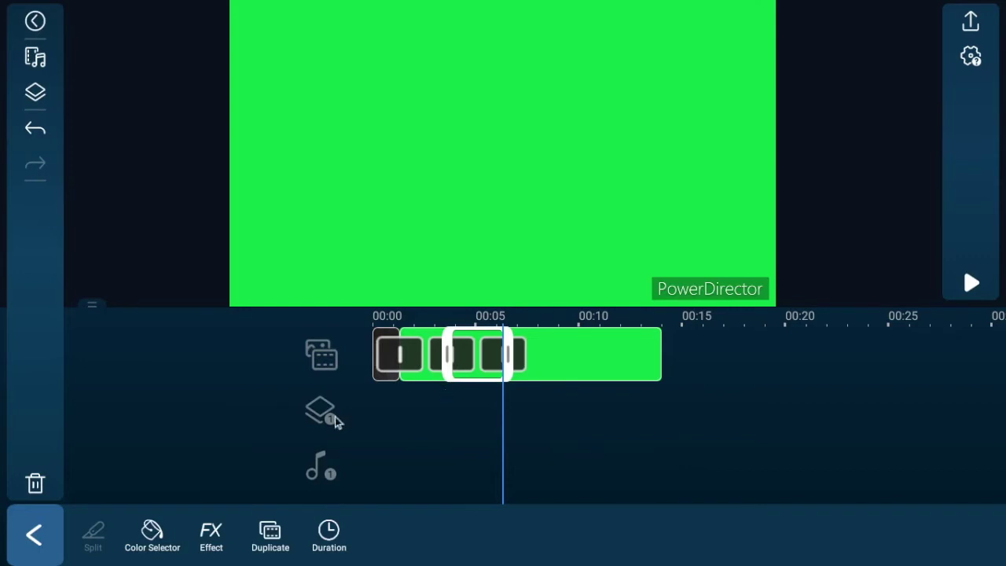
Delete the two extra green clips, leaving the ceiling-light clip and one green clip
left_click(33, 483)
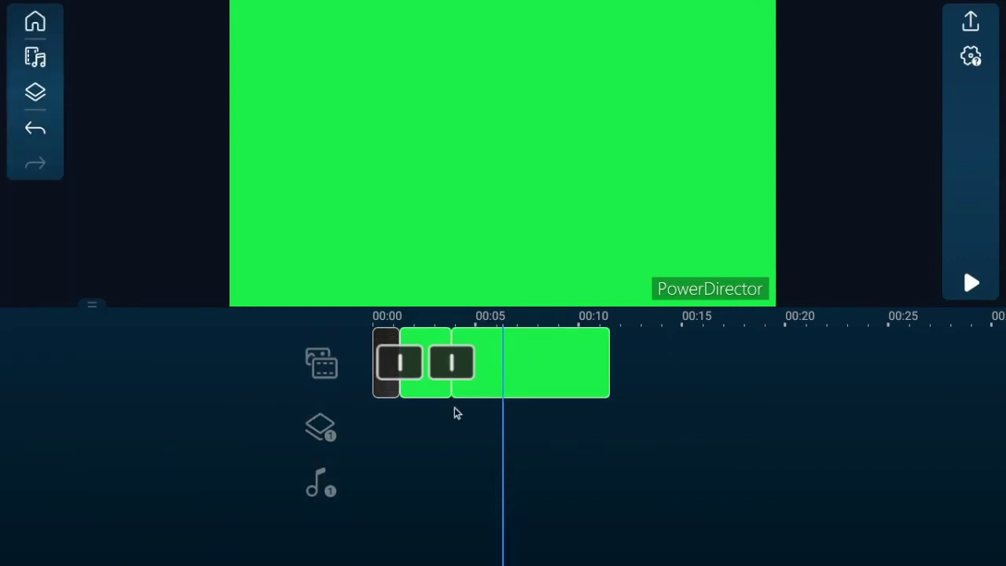
left_click(474, 381)
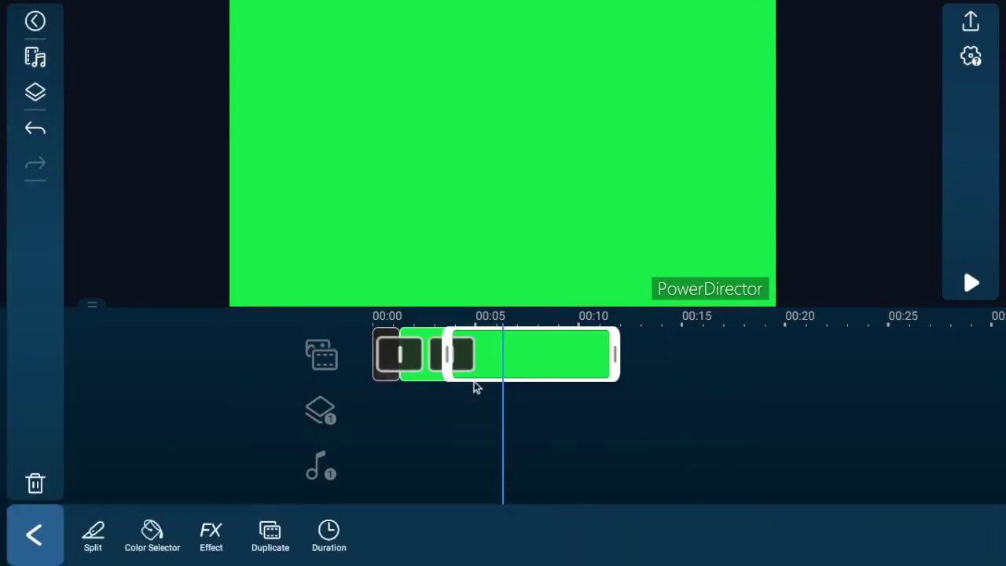
left_click(34, 484)
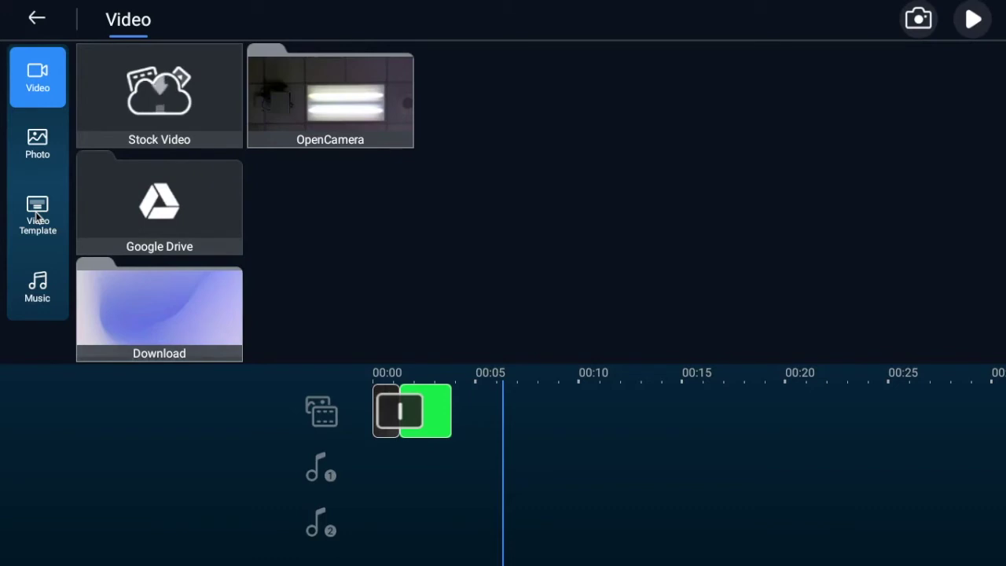
Choose the BENSON CHANNEL template from the Video Template gallery and add it to the project
left_click(37, 217)
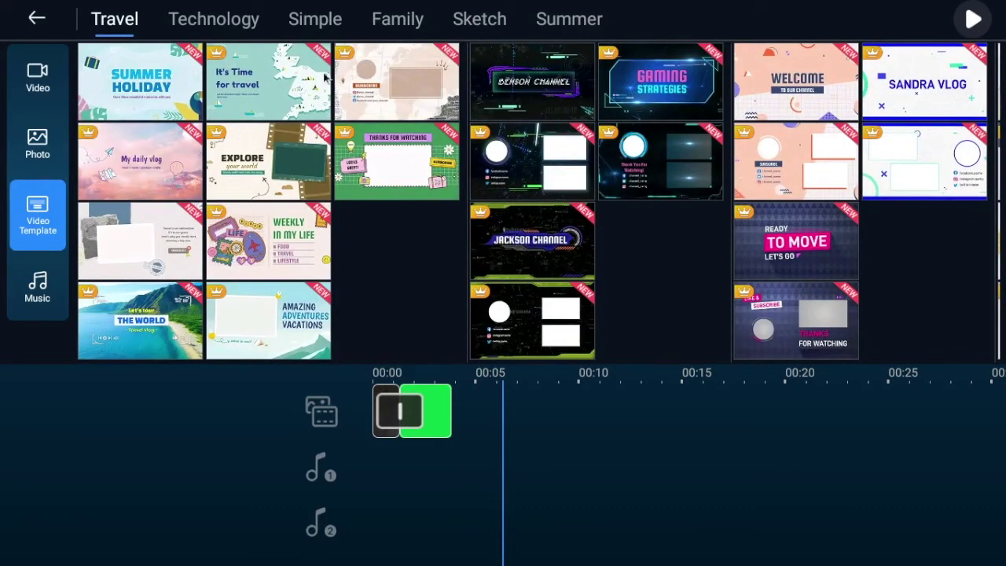
left_click(534, 78)
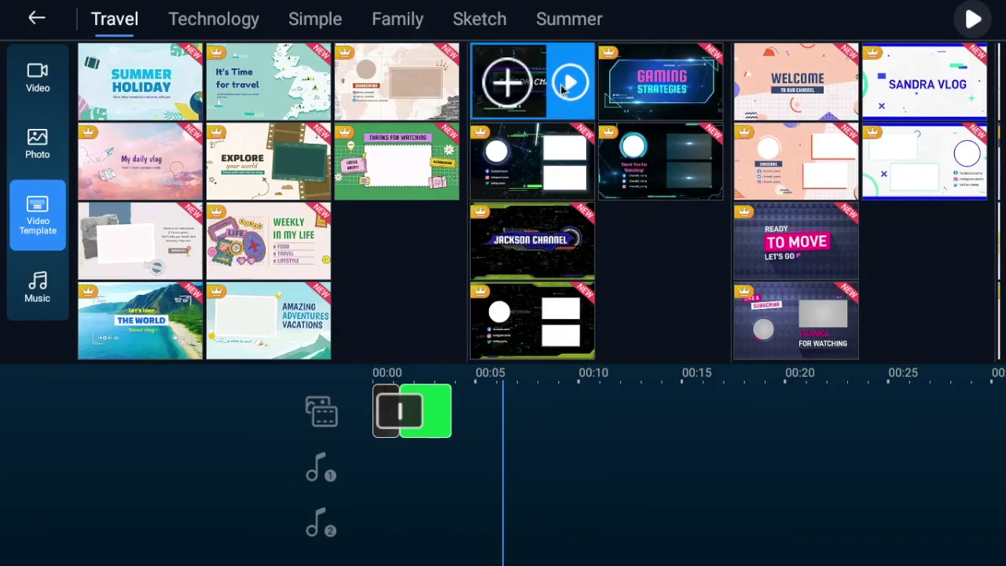
left_click(510, 87)
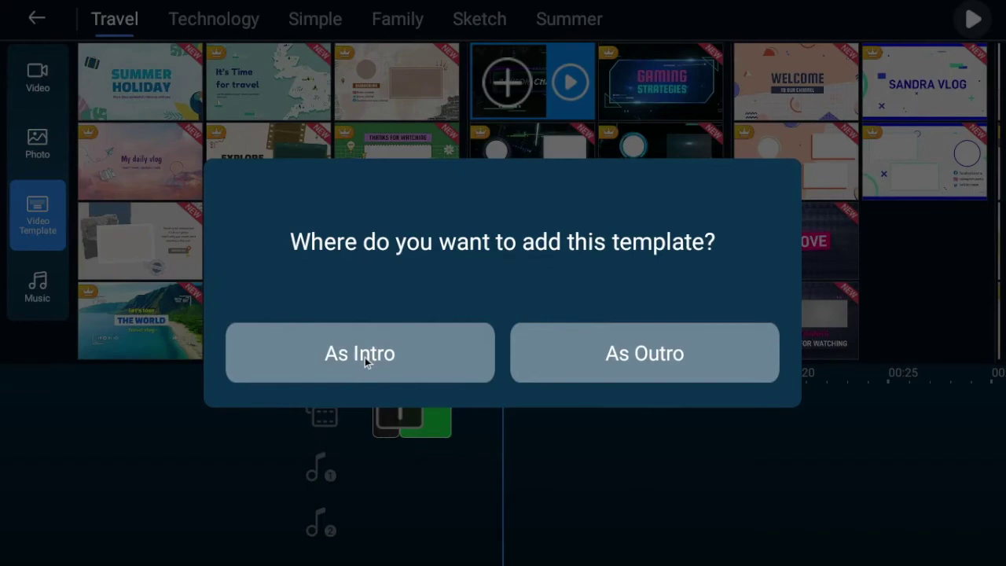
Insert BENSON CHANNEL as an outro, preview the project, and select its title text clip
left_click(659, 354)
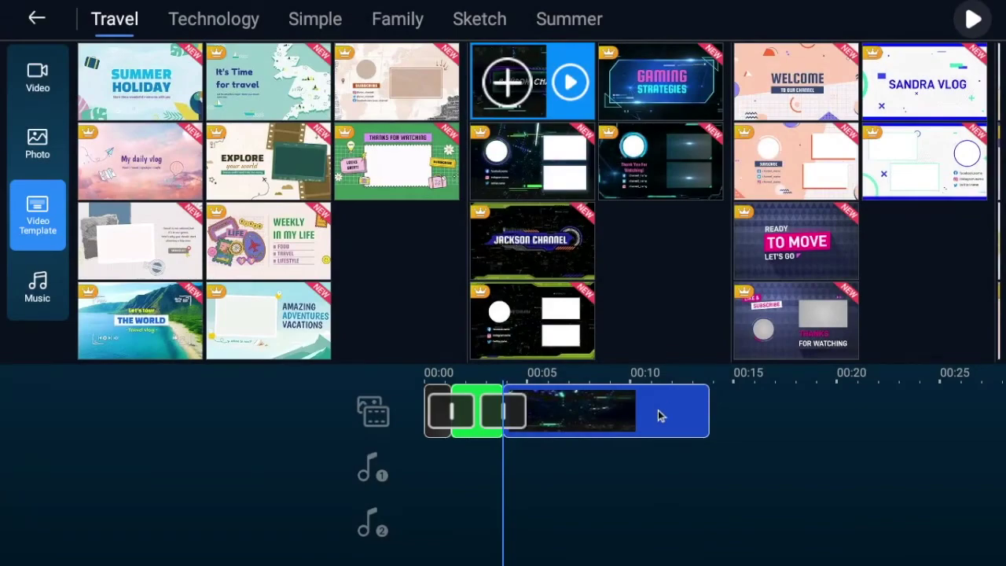
left_click(974, 18)
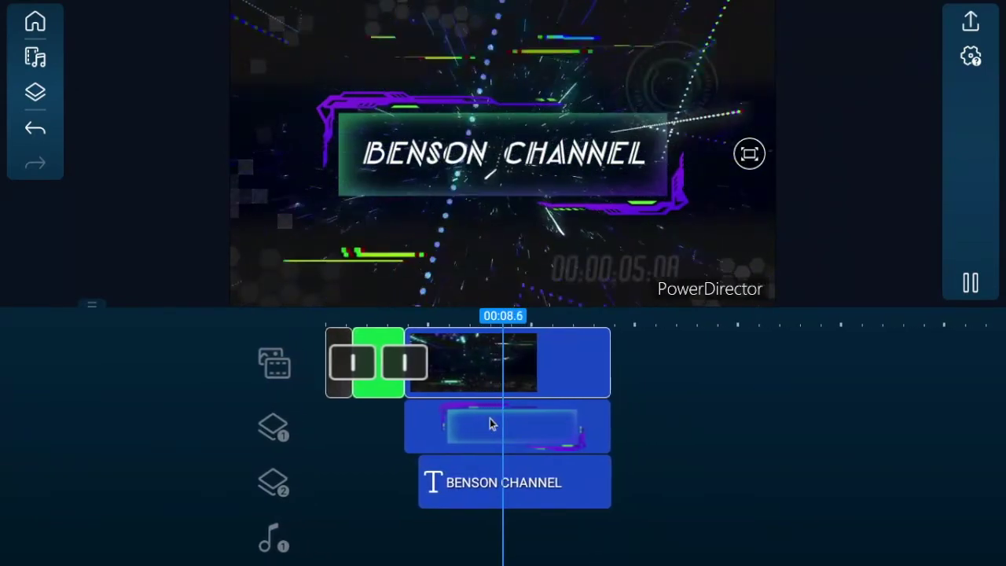
left_click(369, 480)
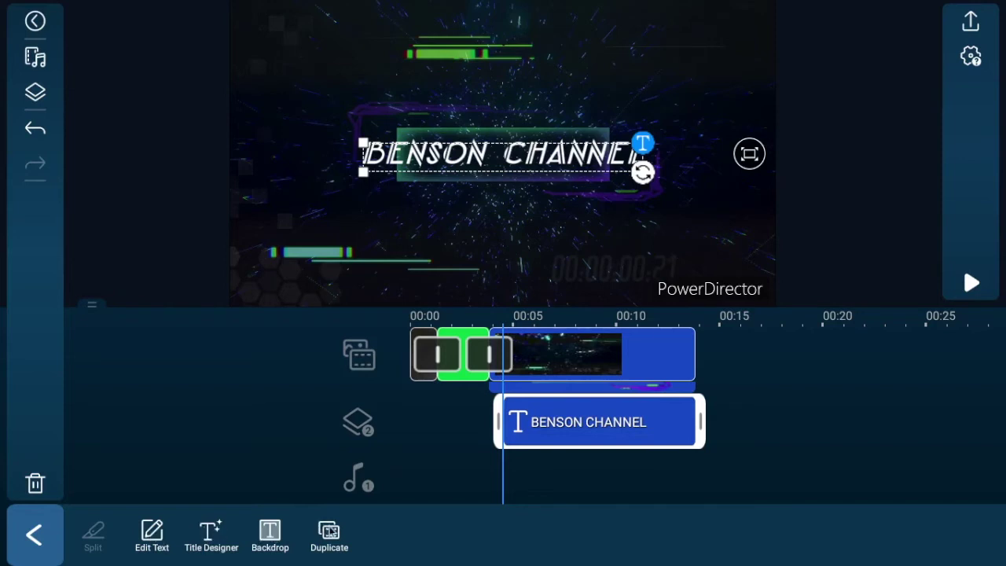
Replace the BENSON CHANNEL title text with 'Steffens Class', confirm it, and preview the project
left_click(152, 533)
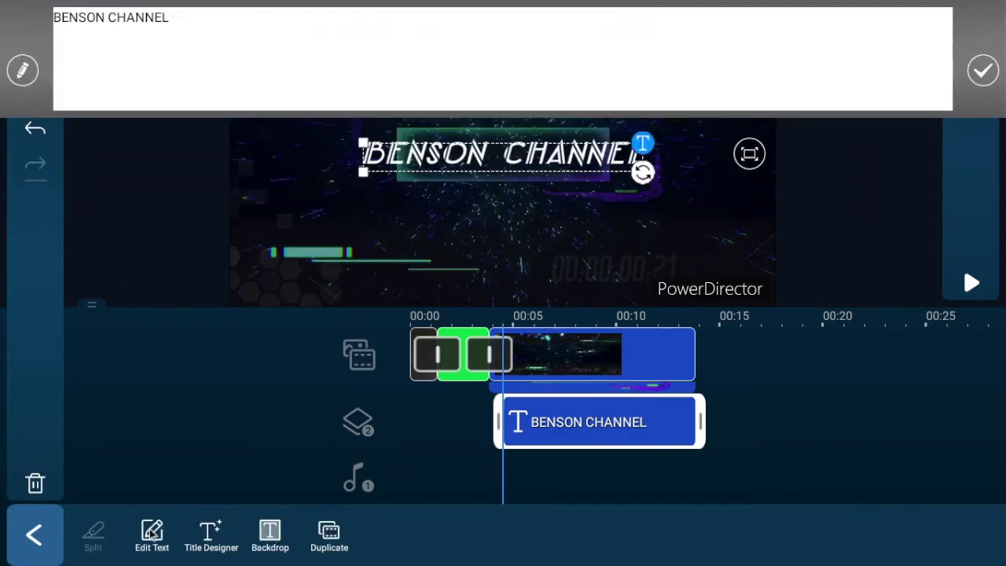
left_click_drag(165, 22, 34, 27)
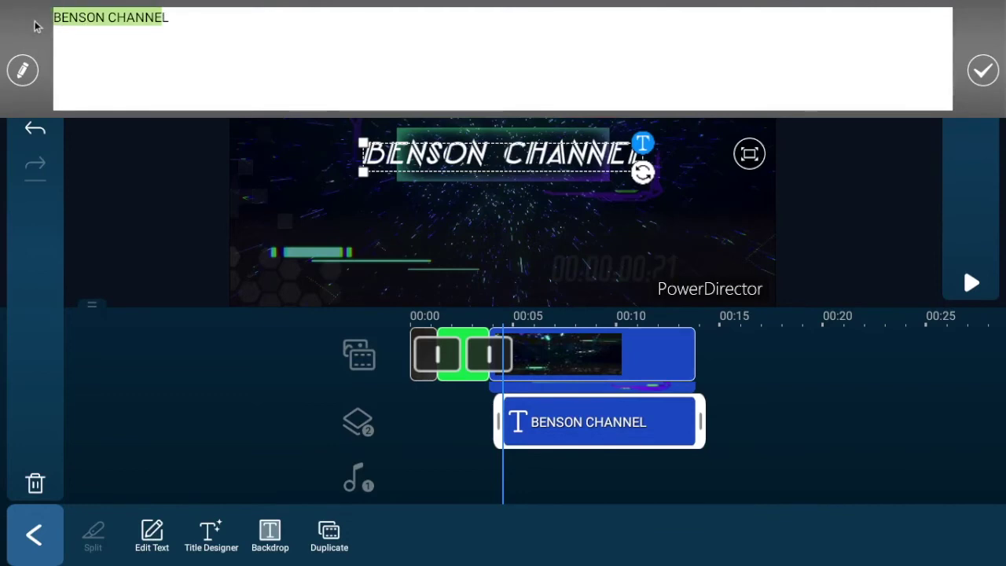
key("BackSpace")
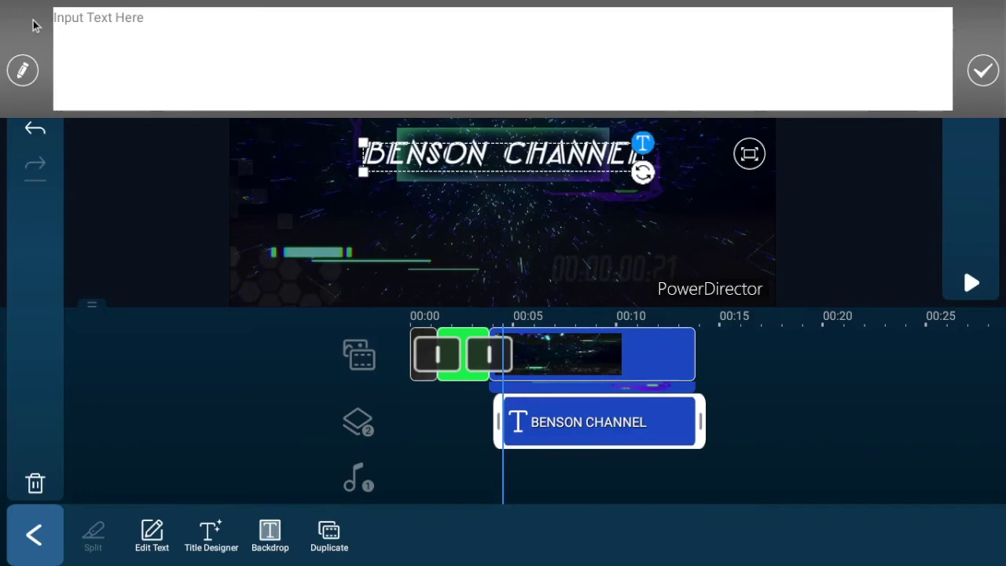
type("Stee")
key("BackSpace")
type("ffens Class")
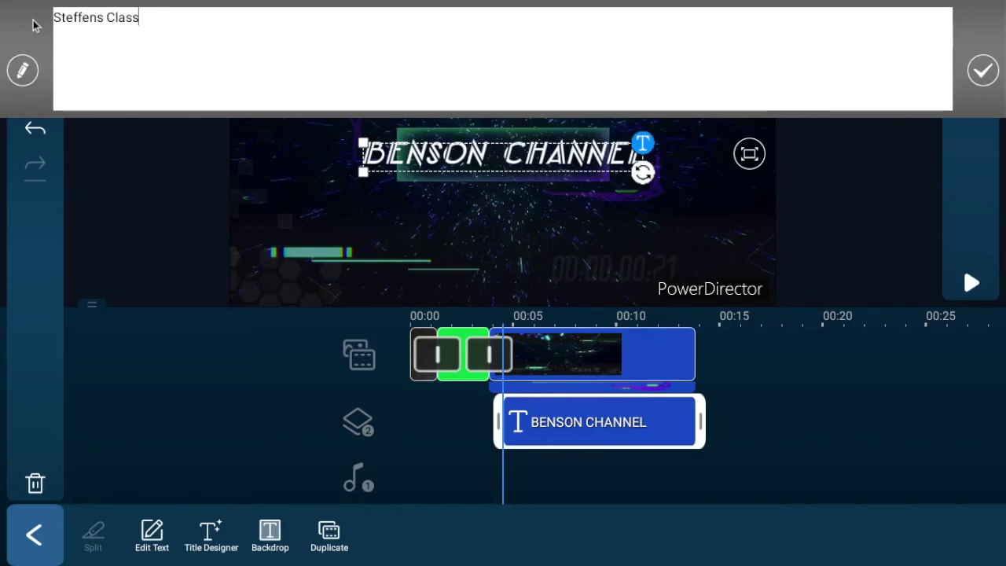
left_click(982, 72)
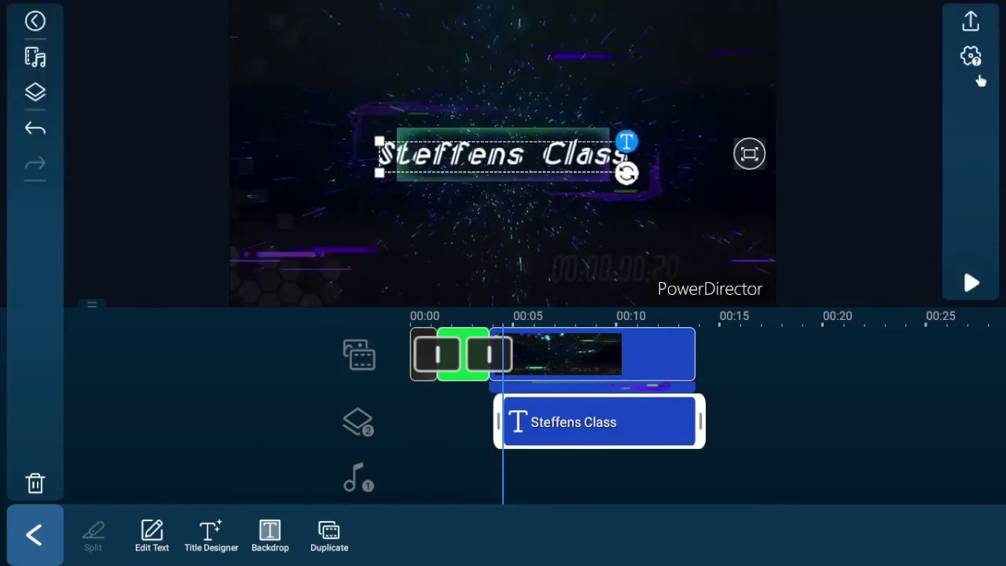
left_click(975, 287)
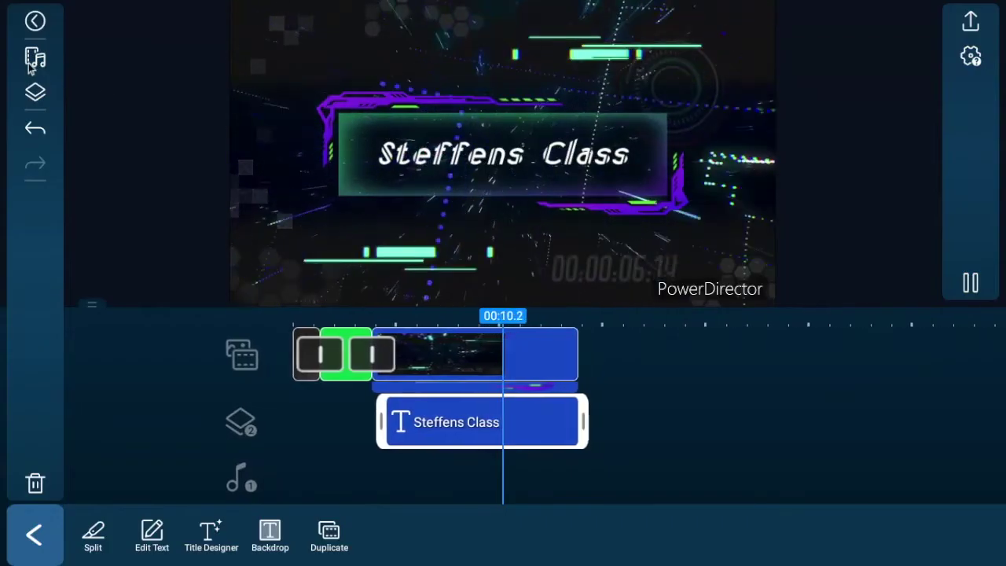
Open the media library on its Video sources to begin adding sound
left_click(32, 63)
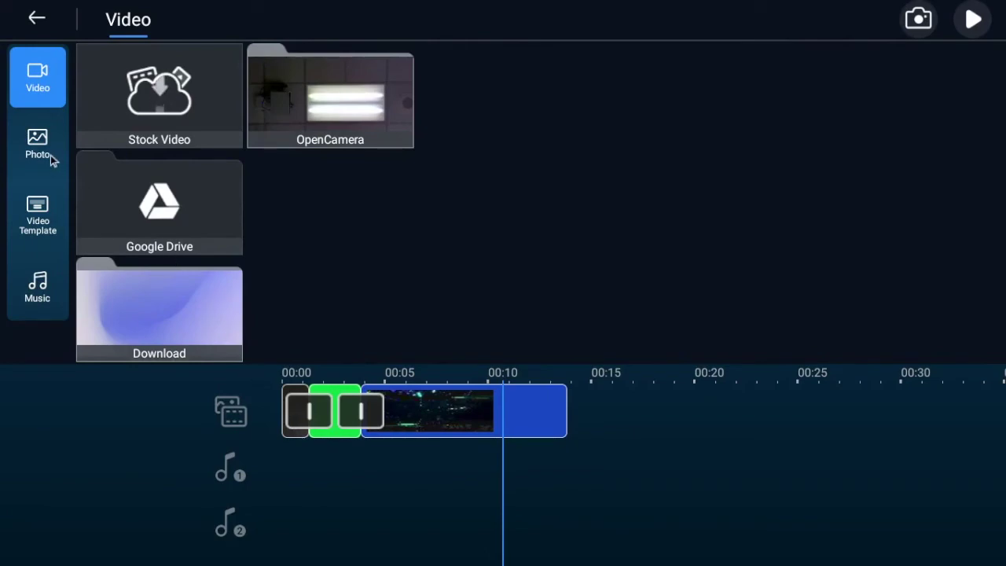
Browse to the Music sources and open the voice-over recording panel
left_click(43, 226)
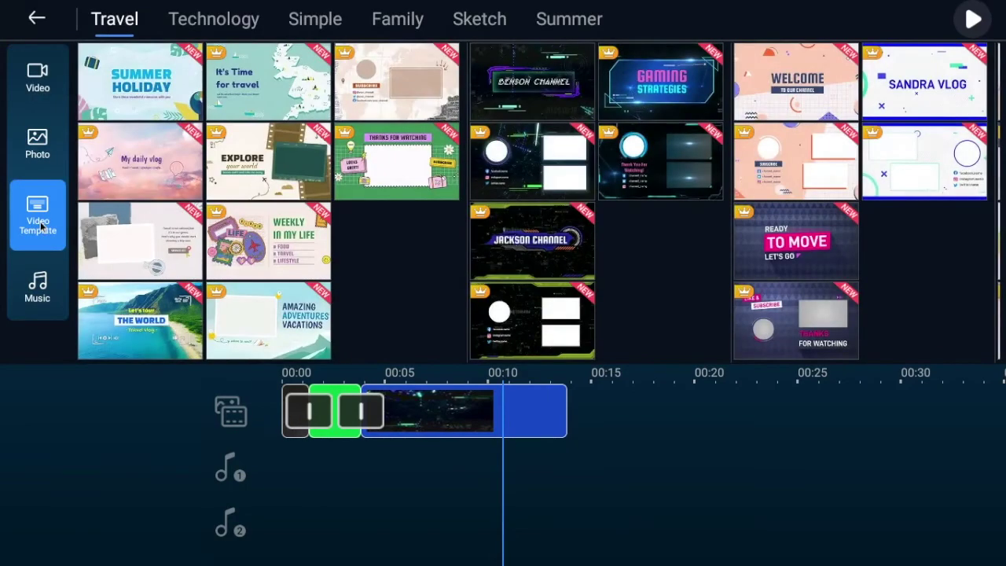
left_click(42, 289)
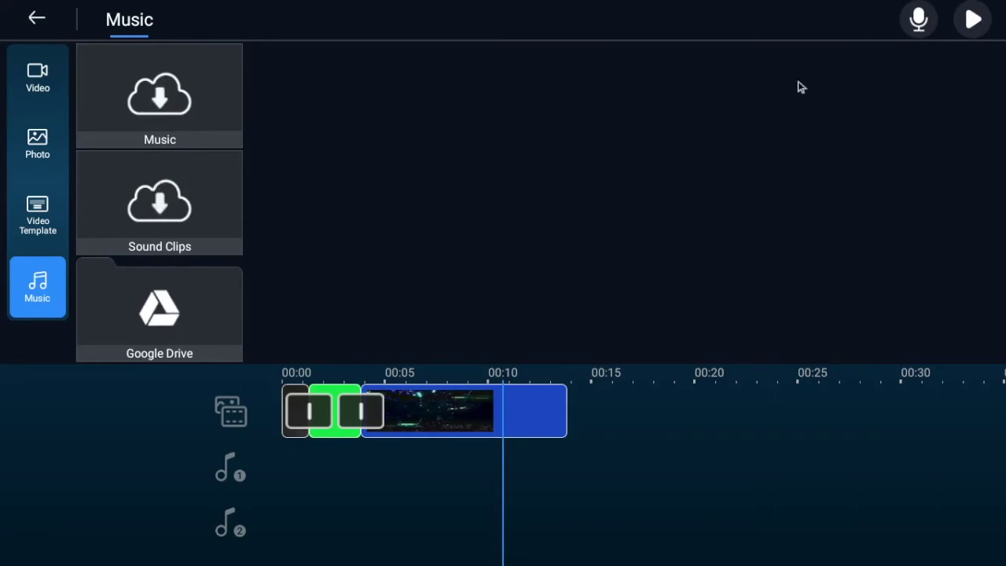
left_click(920, 19)
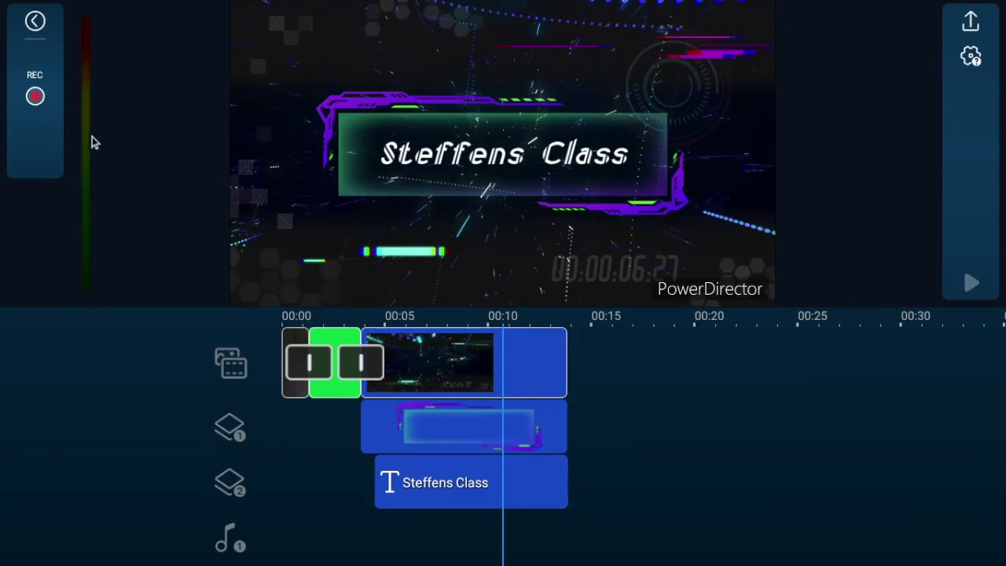
Record a voice-over onto the first audio track, then replay and stop it to review
left_click(36, 99)
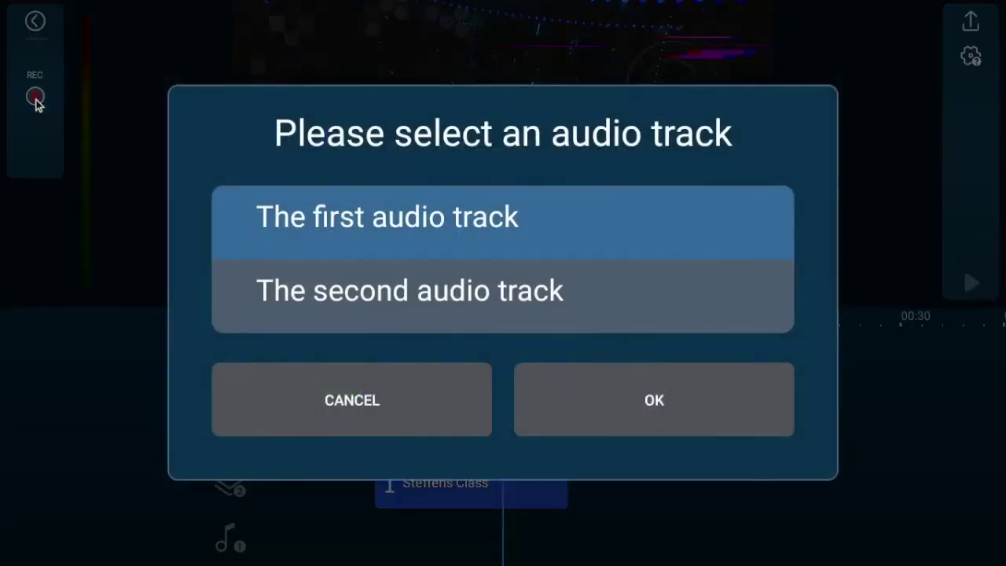
left_click(406, 226)
left_click(621, 421)
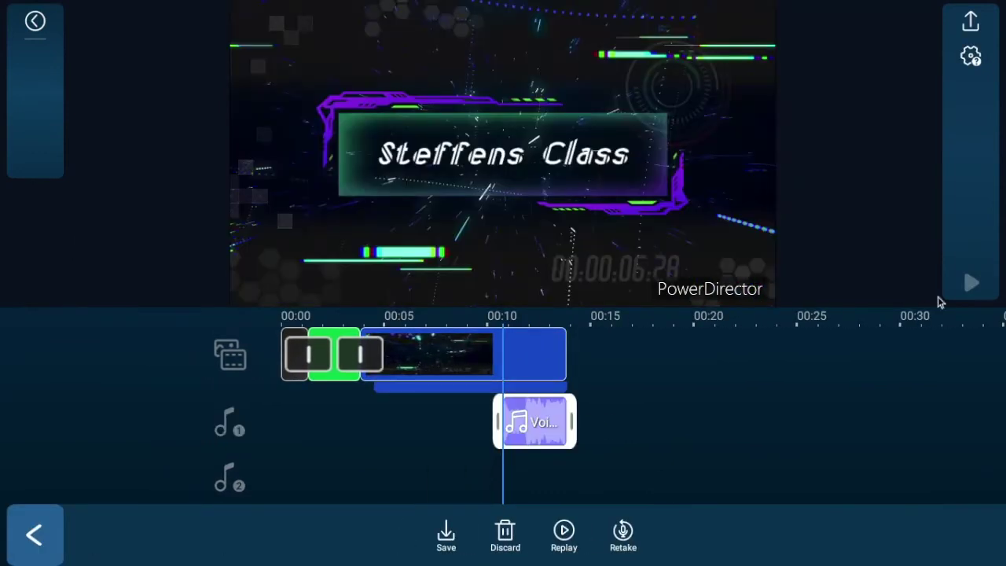
left_click(564, 535)
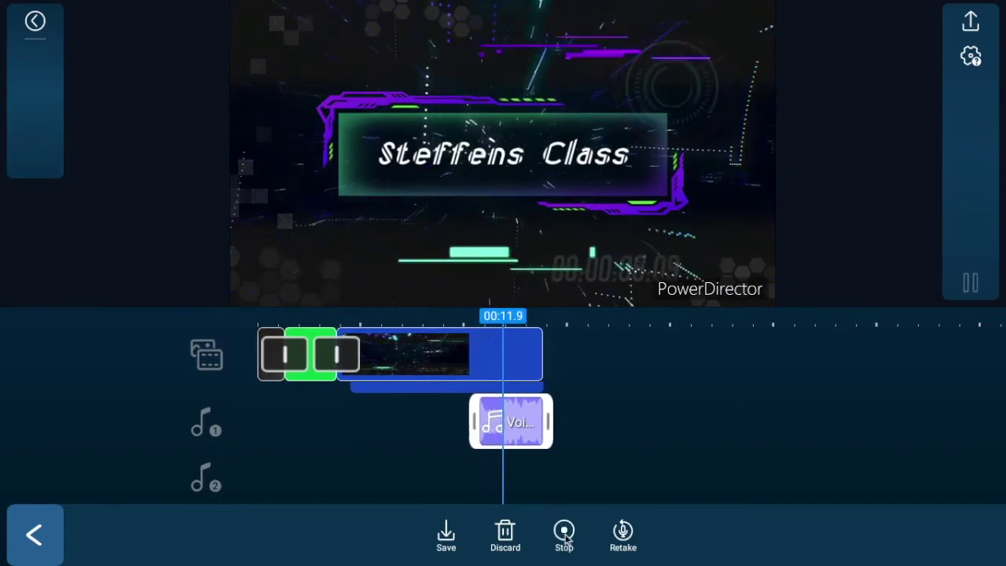
left_click(565, 533)
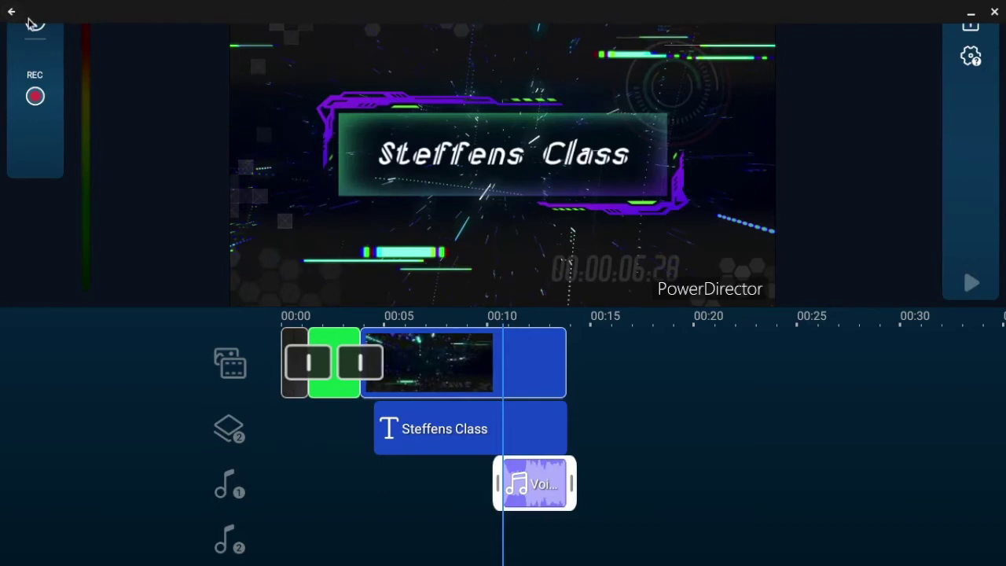
Finish the voice recording and select the Steffens Class title and the main video clip
left_click(37, 33)
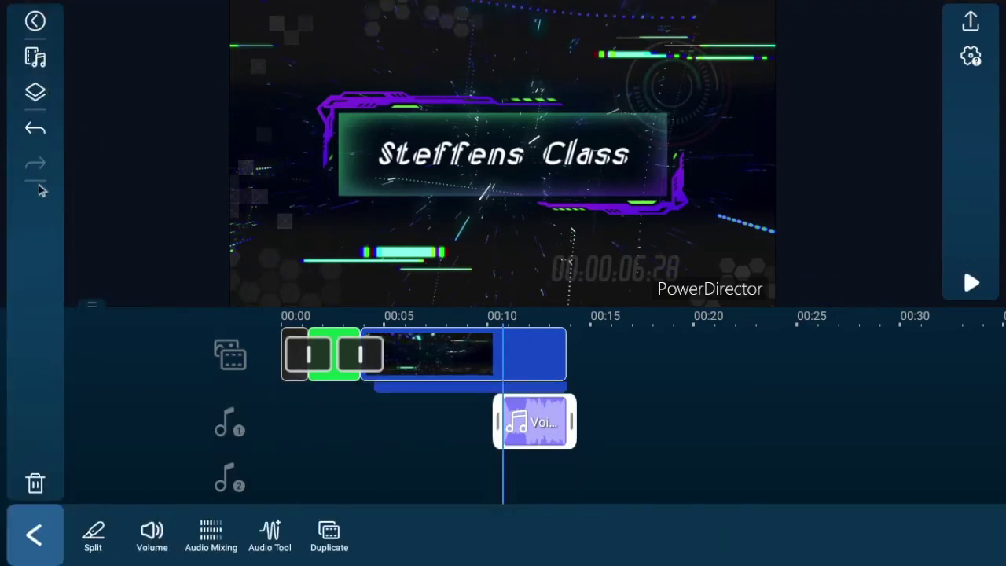
left_click(408, 391)
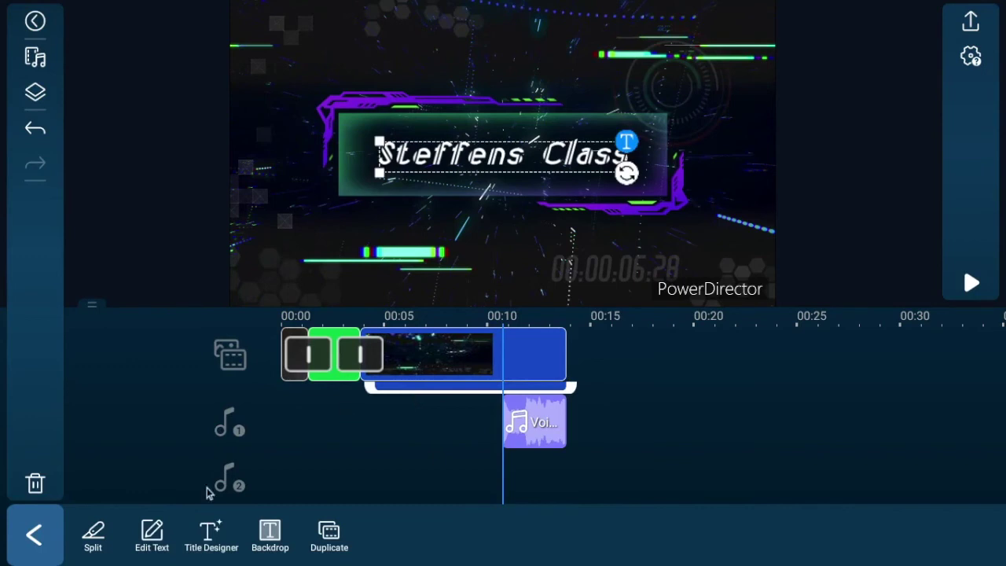
left_click(466, 375)
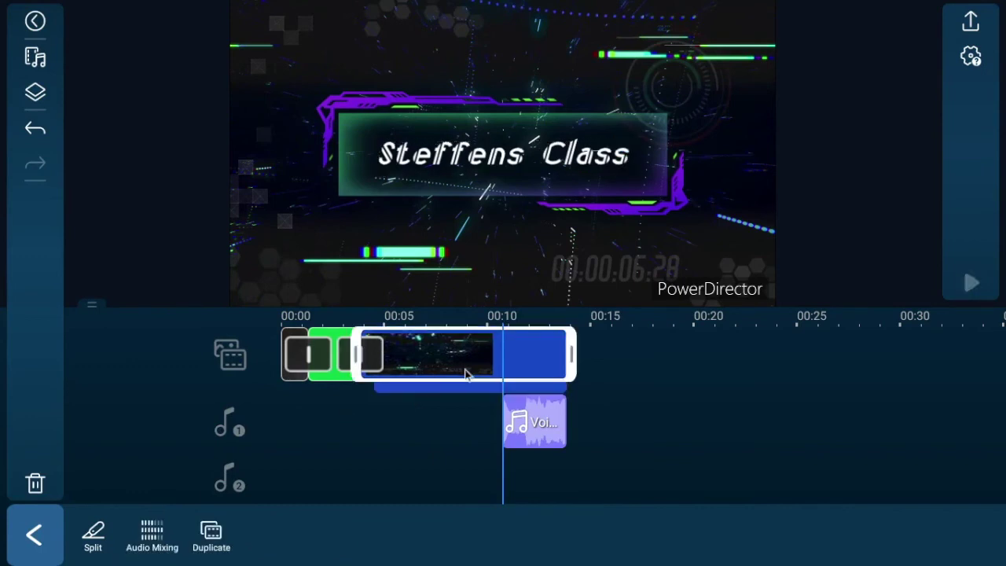
Check the transitions between clips without applying one, then return to the media library
left_click(328, 344)
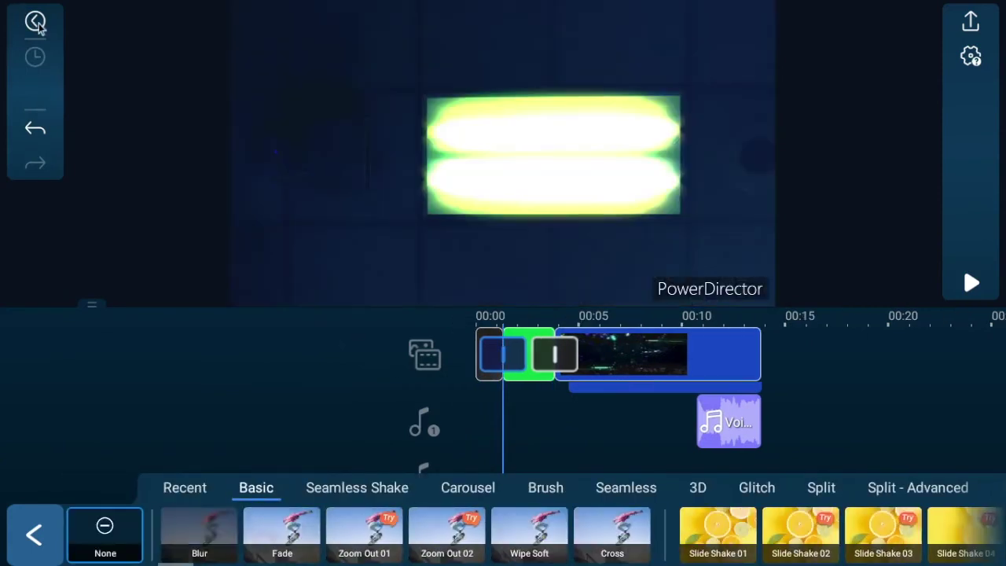
left_click(35, 21)
left_click(36, 56)
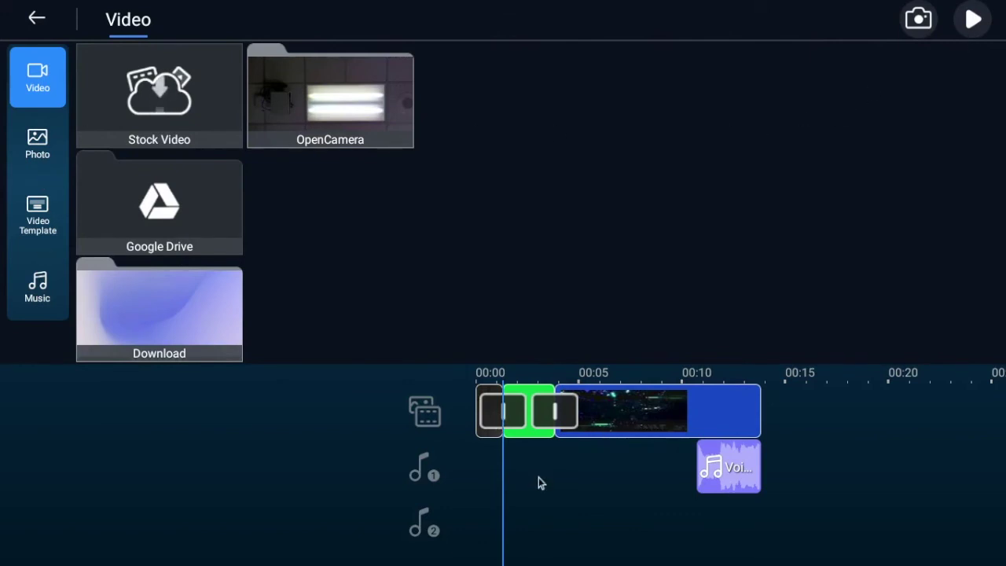
Bring the timeline back to 00:00 and play the whole project in full-screen preview
scroll(539, 478, "up", 1)
scroll(537, 481, "down", 5)
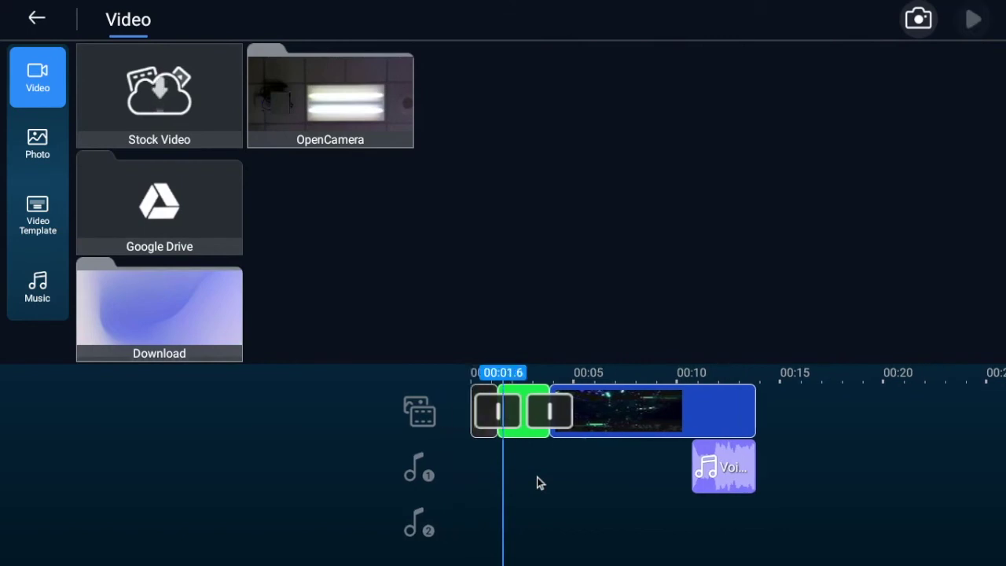
scroll(539, 483, "up", 5)
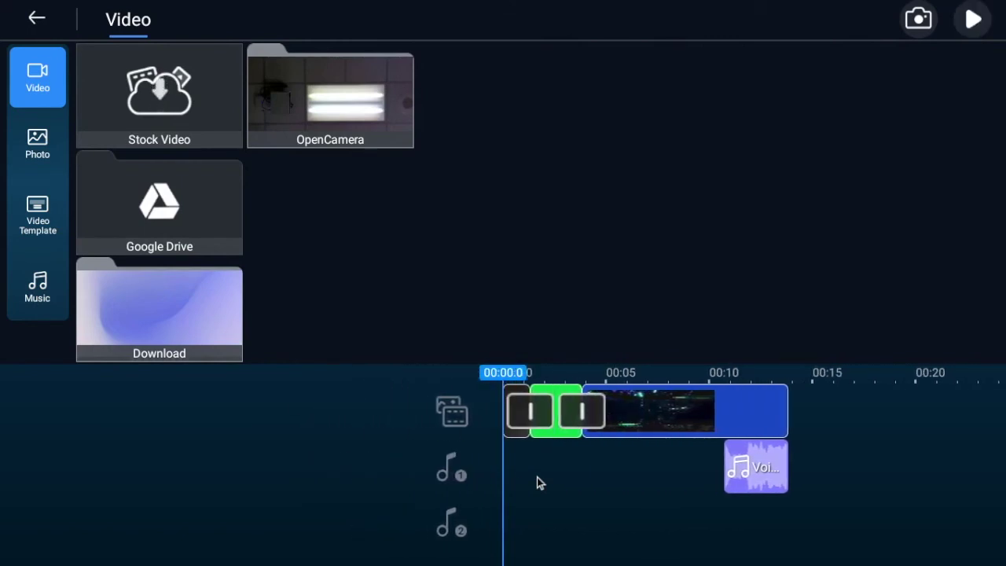
scroll(539, 483, "down", 3)
scroll(539, 483, "up", 3)
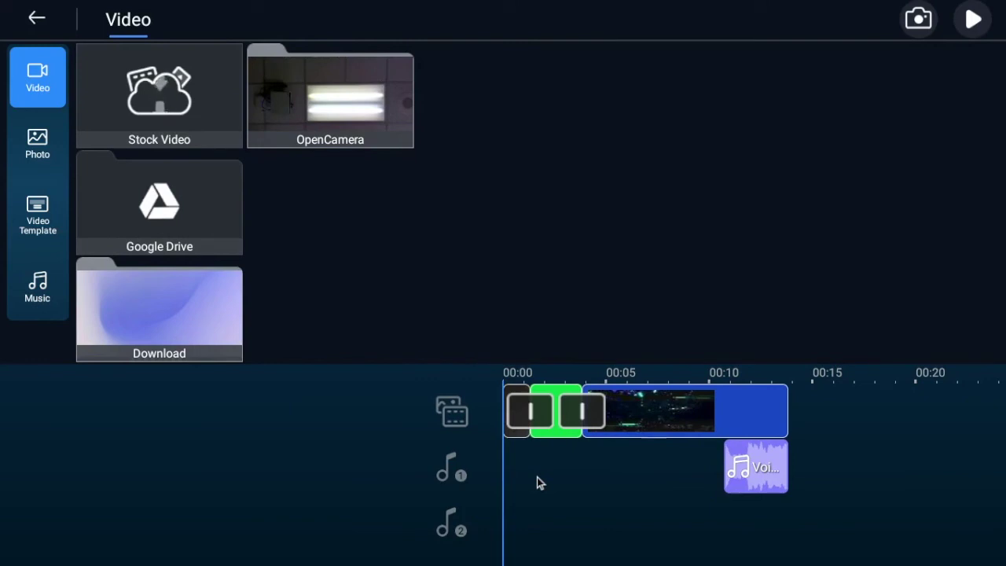
key("space")
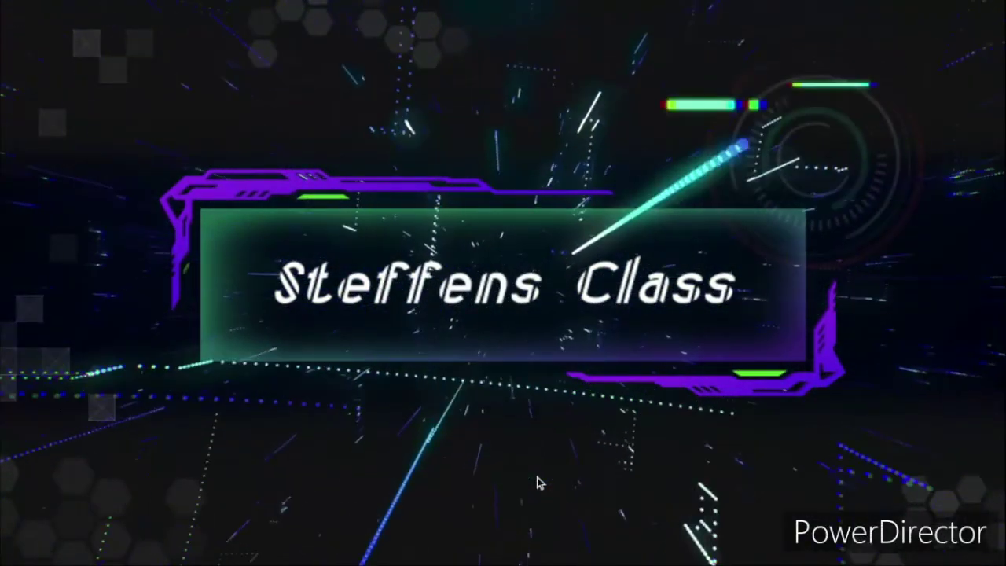
Show the playback controls on the full-screen preview
left_click(538, 482)
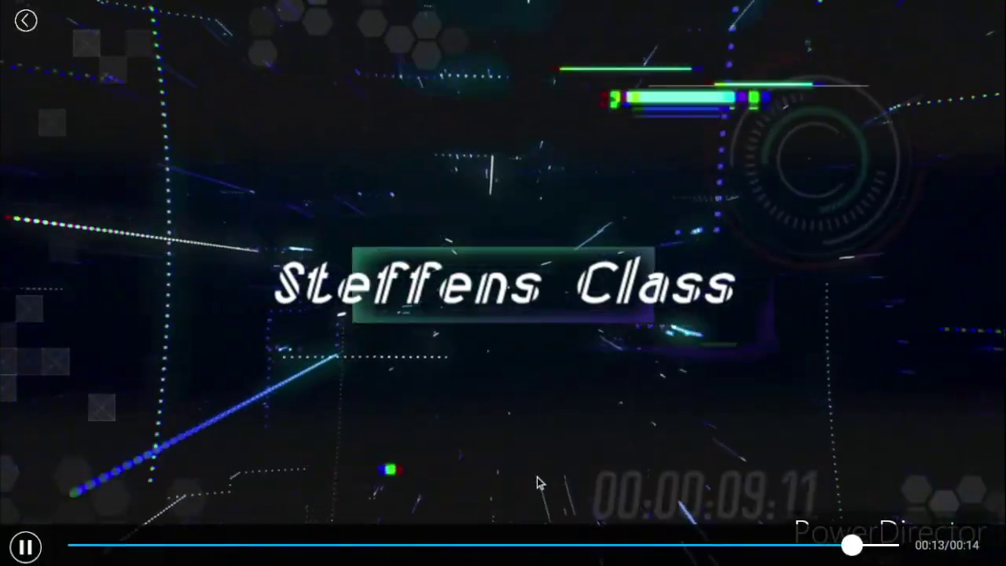